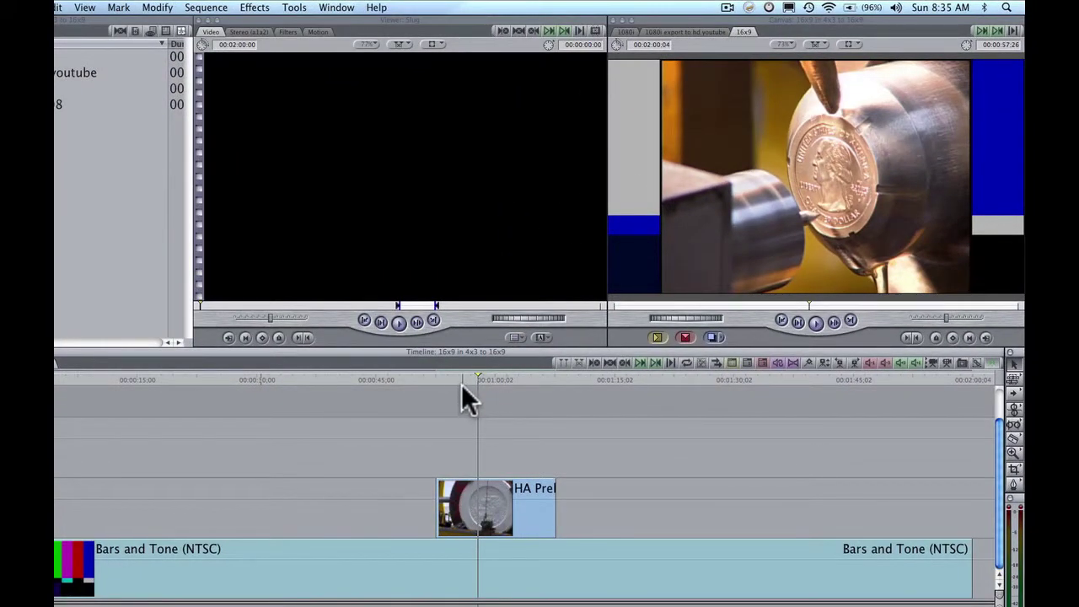
- Overwrite a copy of the HA Prelaunch coin clip onto V3, above the original at its start
{"action": "double_click", "coordinate": [473, 494]}
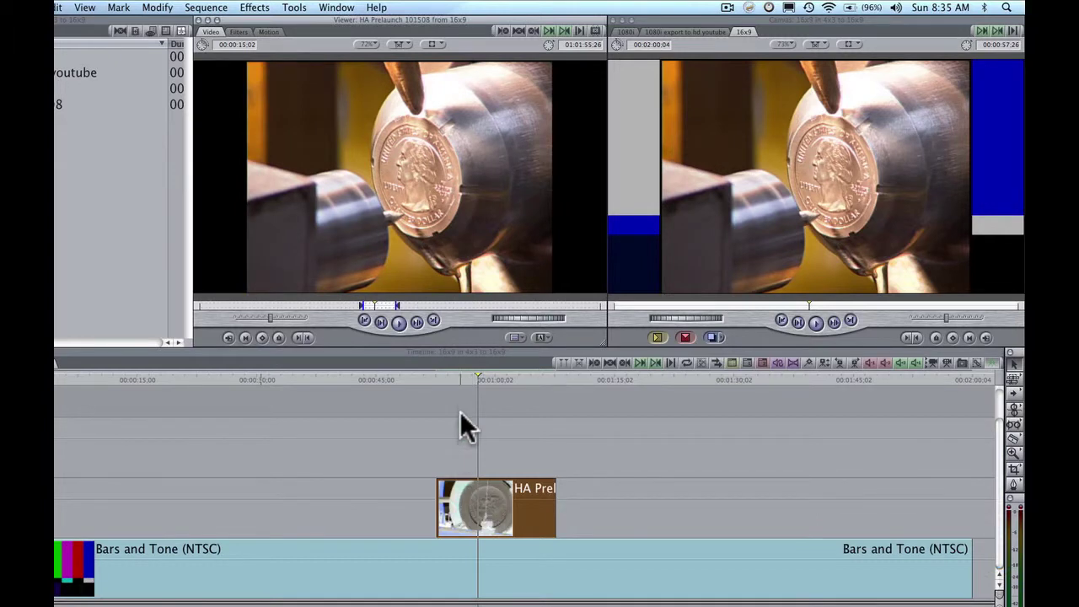
{"action": "left_click", "coordinate": [461, 380]}
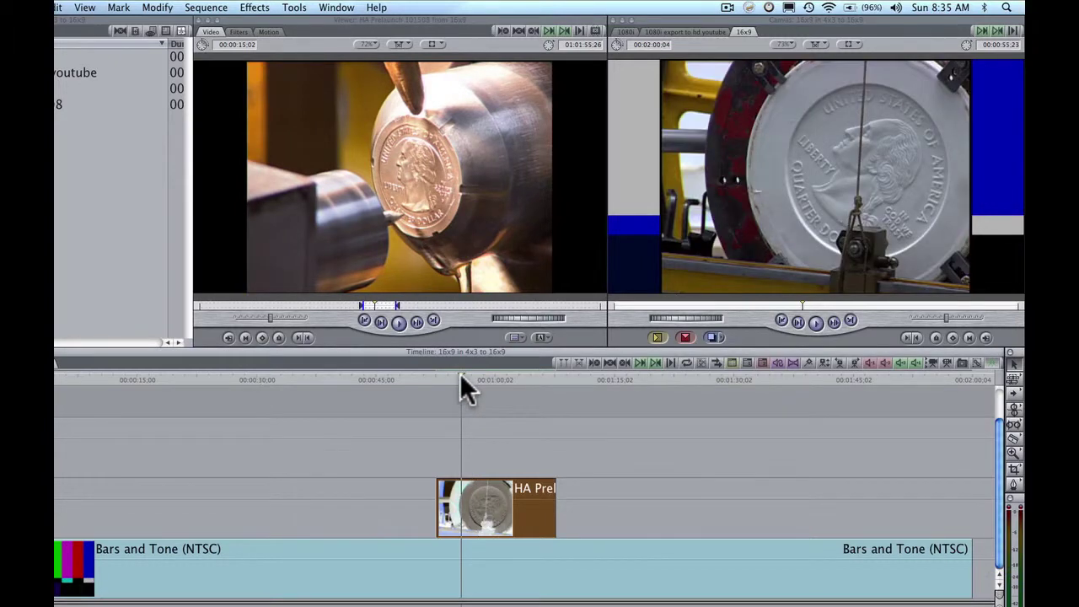
{"action": "key", "text": "Up"}
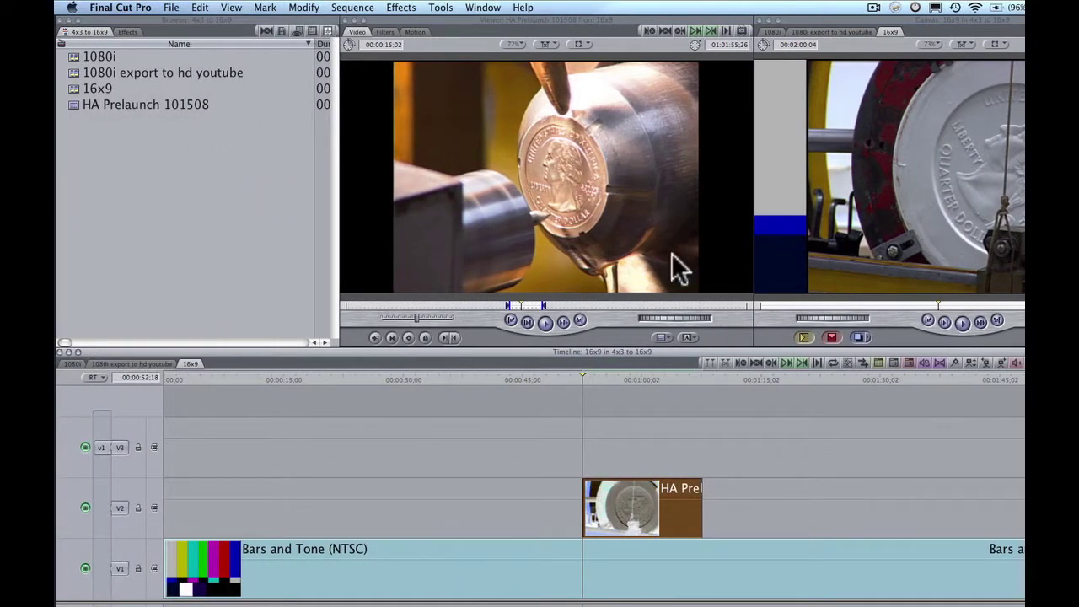
{"action": "left_click", "coordinate": [835, 335]}
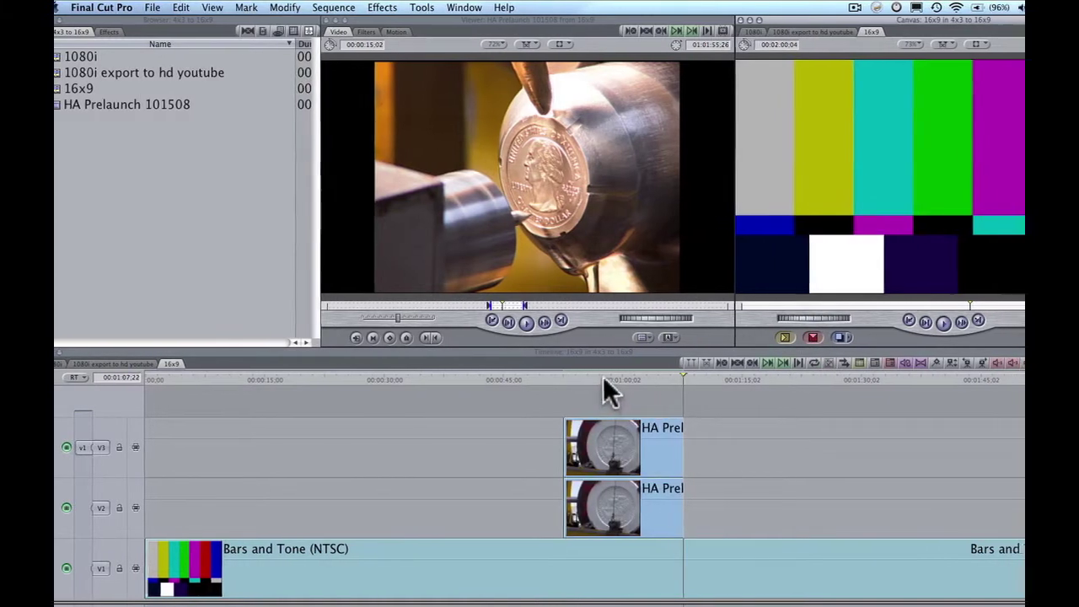
- Shift the lower copy of the coin clip slightly later, about 00:01:18
{"action": "left_click", "coordinate": [623, 380]}
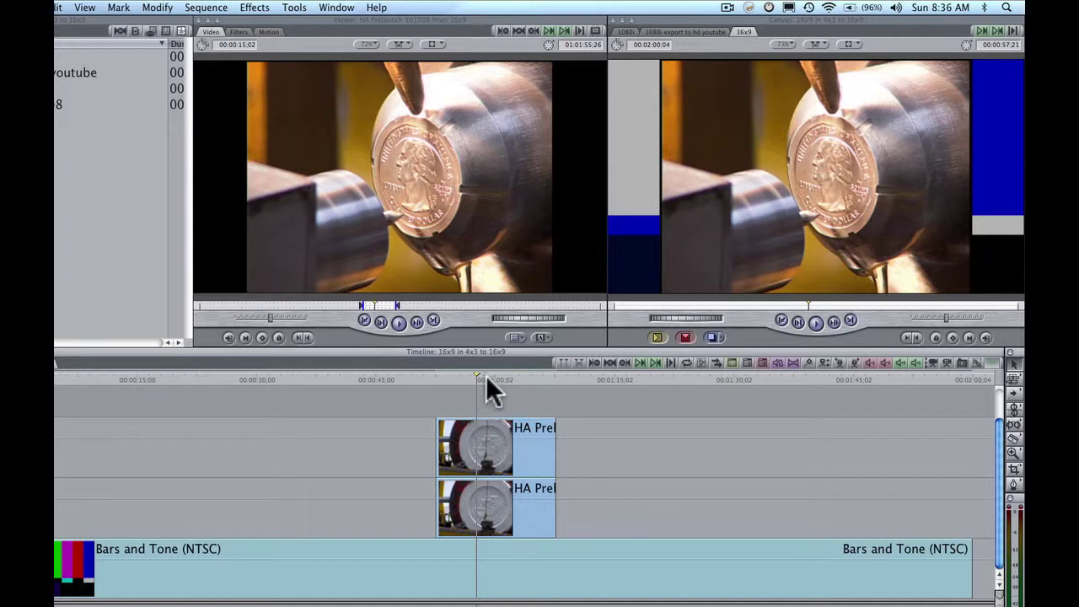
{"action": "left_click", "coordinate": [423, 374]}
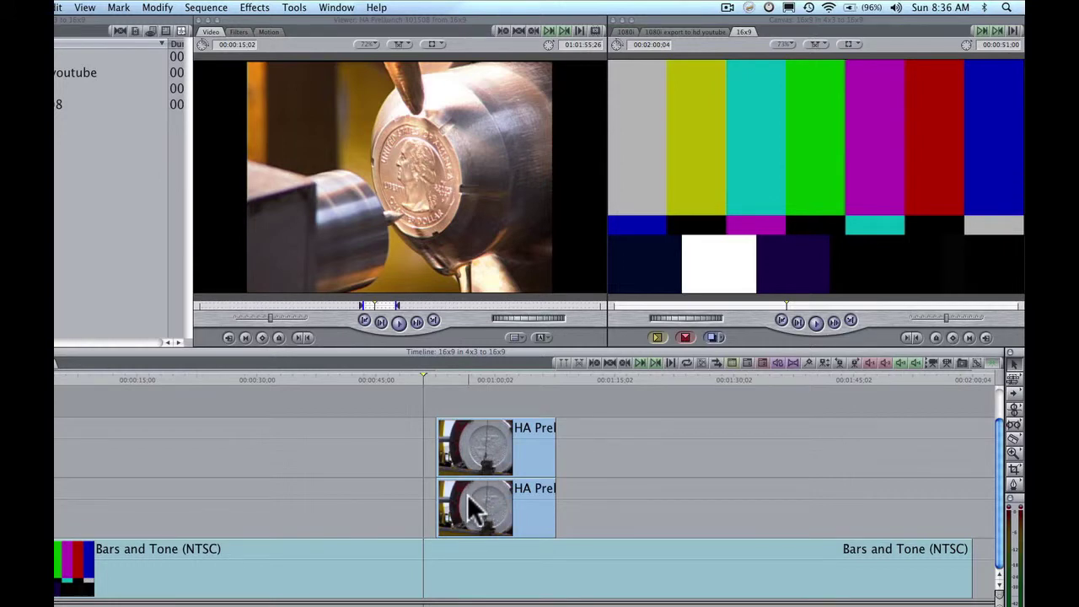
{"action": "mouse_move", "coordinate": [472, 506]}
{"action": "left_mouse_down"}
{"action": "mouse_move", "coordinate": [474, 494]}
{"action": "mouse_move", "coordinate": [487, 497]}
{"action": "left_mouse_up"}
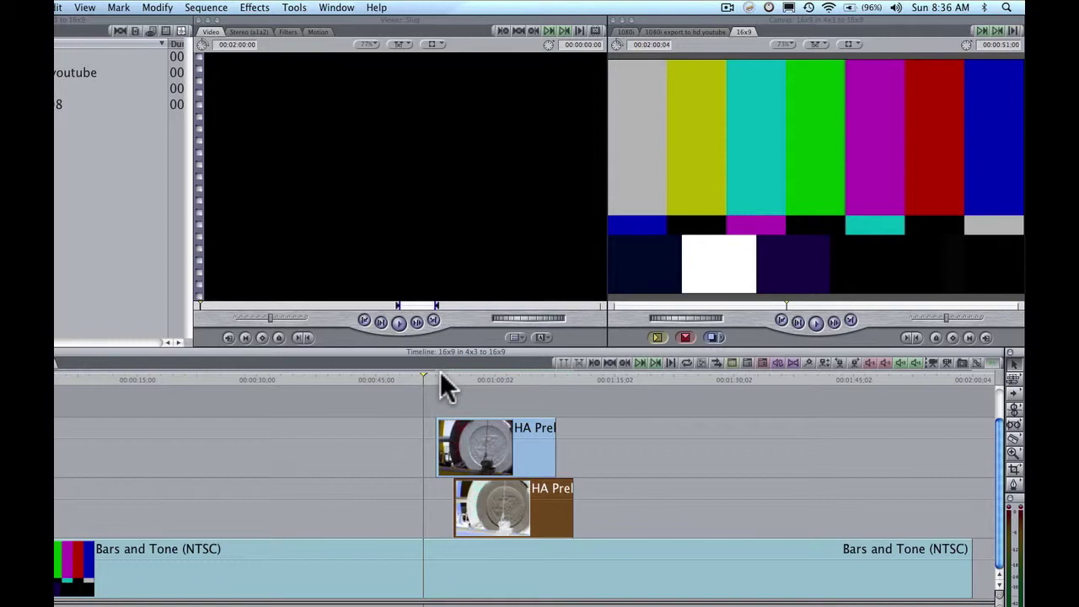
{"action": "left_click", "coordinate": [440, 377]}
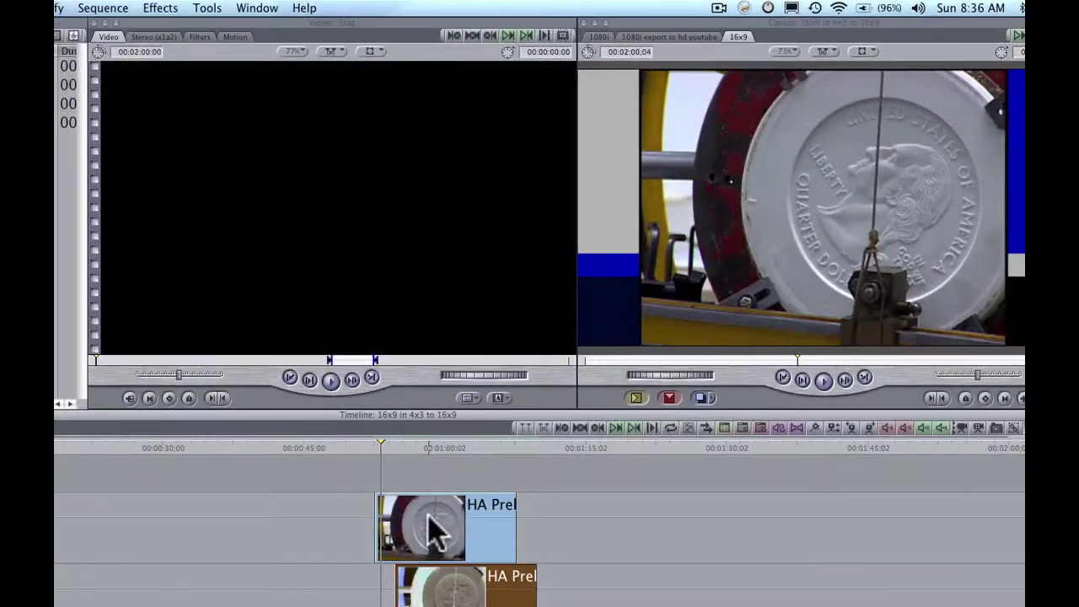
- In the top copy's Motion tab, set Crop Left and Right to 2 and Scale to 103
{"action": "double_click", "coordinate": [434, 530]}
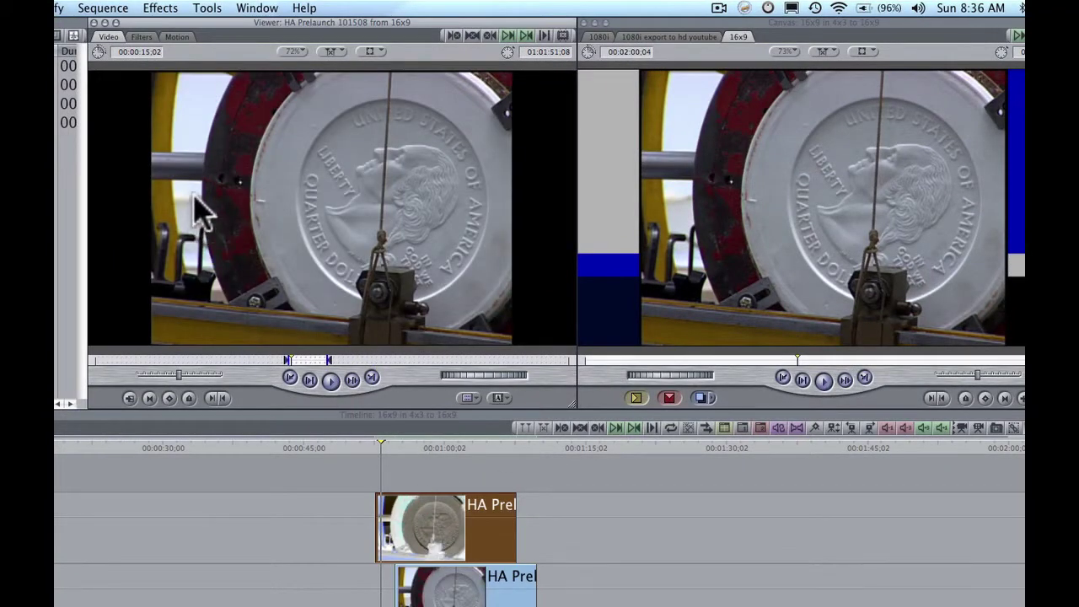
{"action": "left_click", "coordinate": [177, 37]}
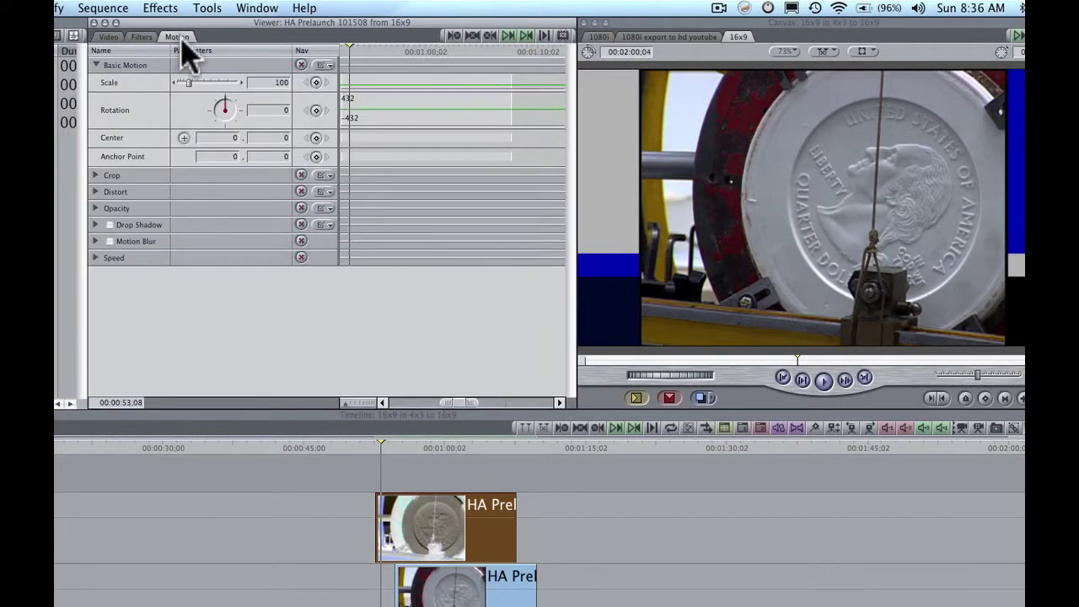
{"action": "left_click", "coordinate": [95, 175]}
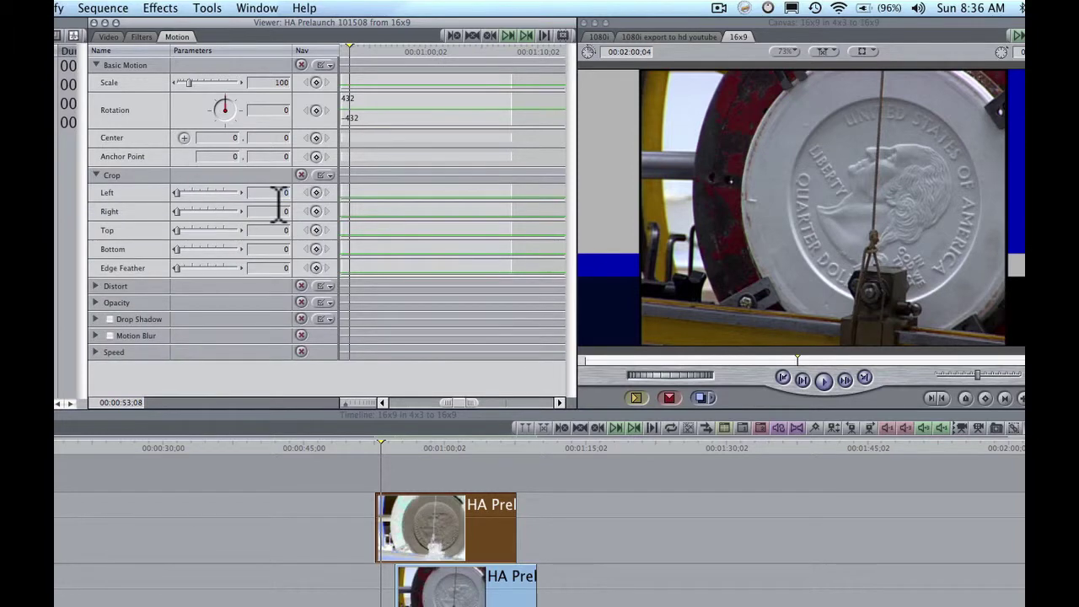
{"action": "key", "text": "Return"}
{"action": "type", "text": "2"}
{"action": "key", "text": "Return"}
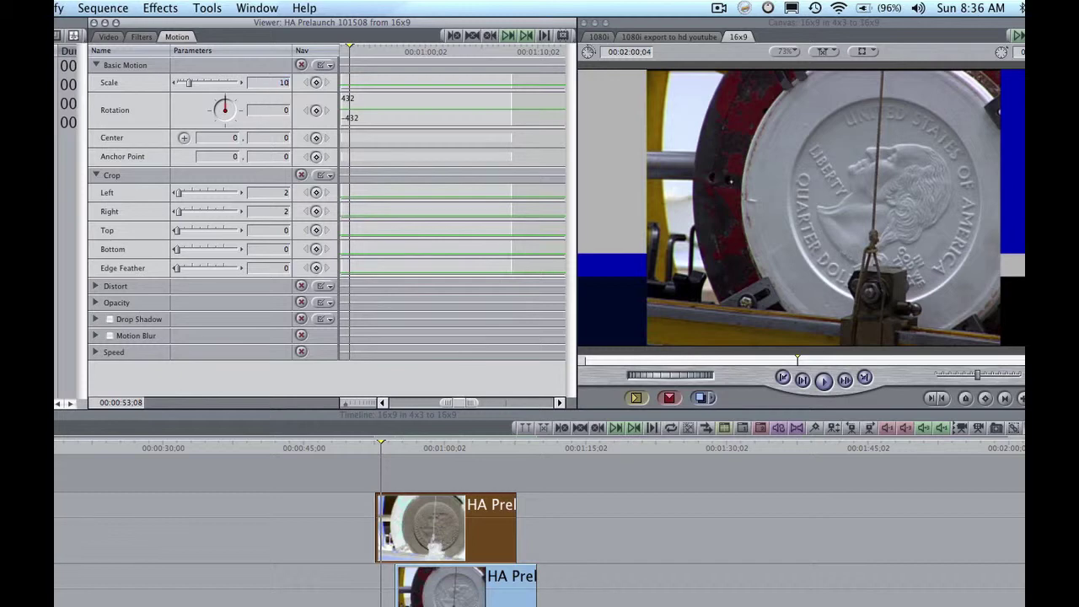
{"action": "key", "text": "Return"}
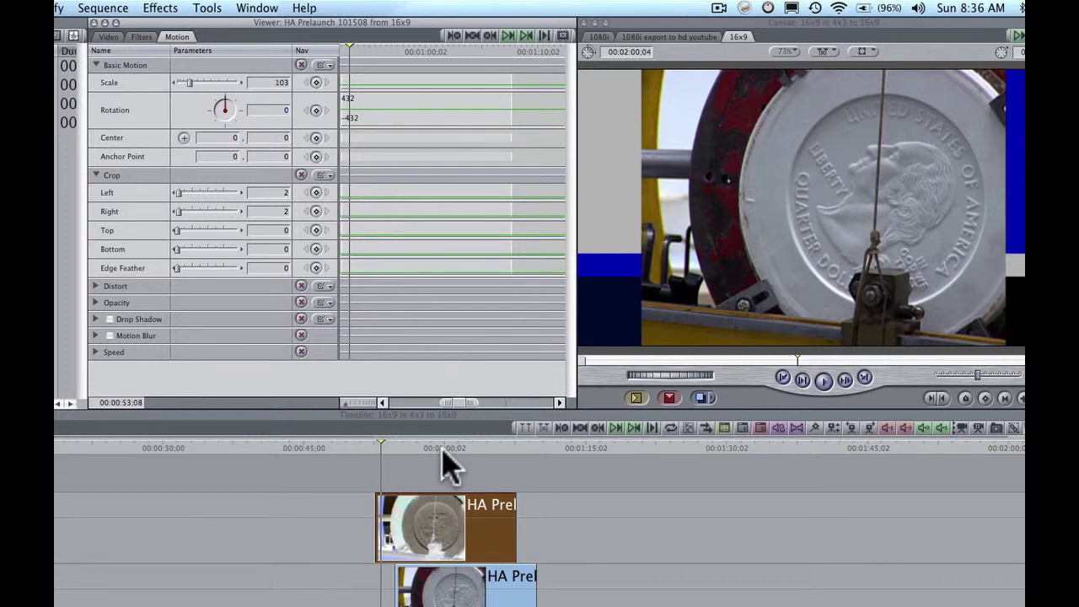
- Set the other HA Prelaunch copy's Distort Aspect Ratio to 33.33 in its Motion tab
{"action": "left_click", "coordinate": [524, 447]}
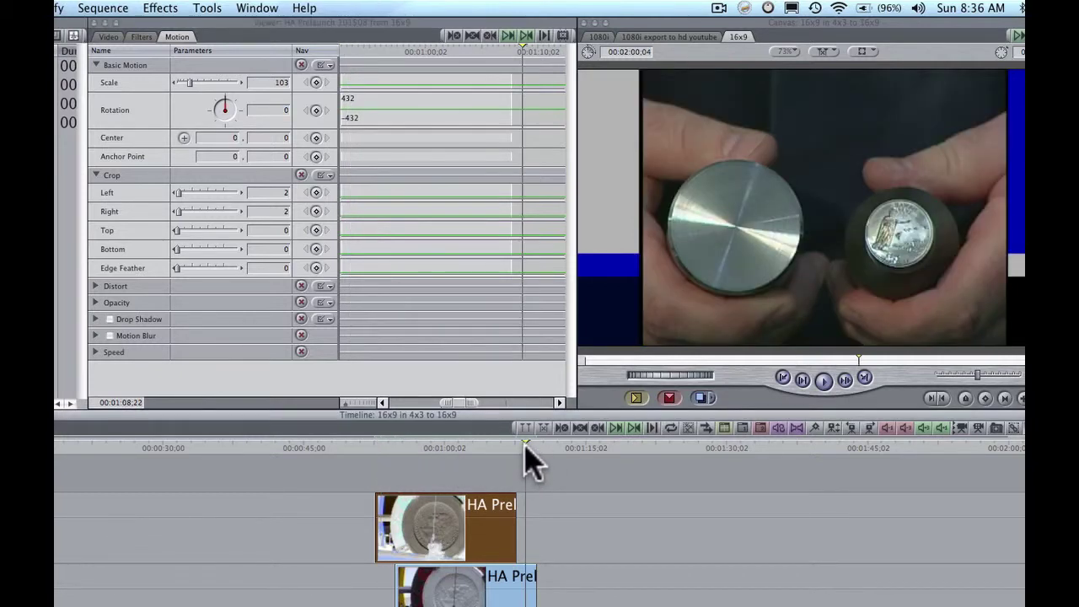
{"action": "double_click", "coordinate": [510, 553]}
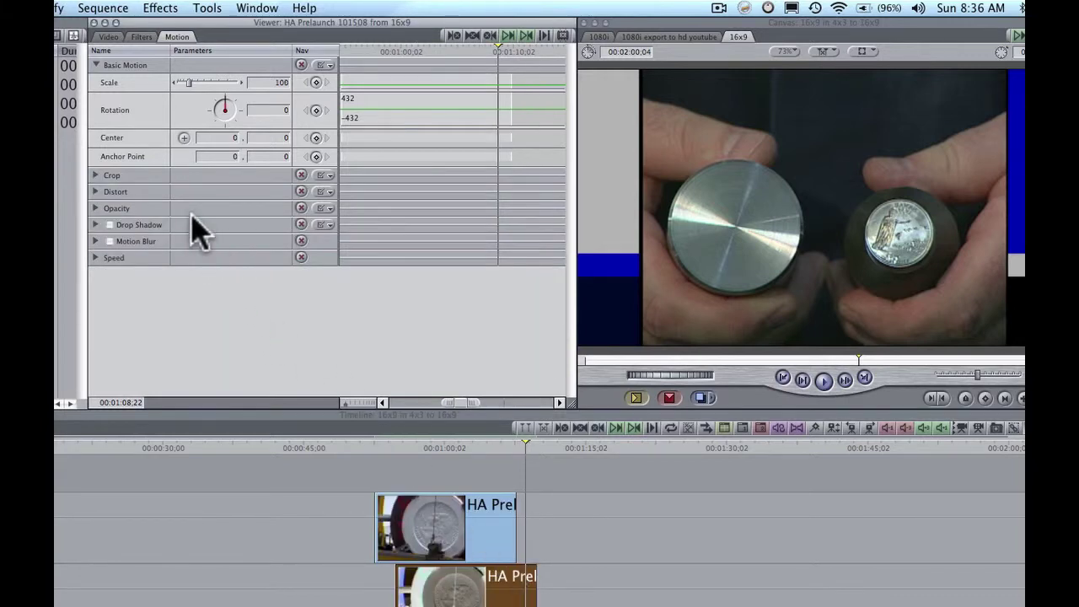
{"action": "left_click", "coordinate": [108, 37]}
{"action": "left_click", "coordinate": [177, 38]}
{"action": "left_click", "coordinate": [95, 192]}
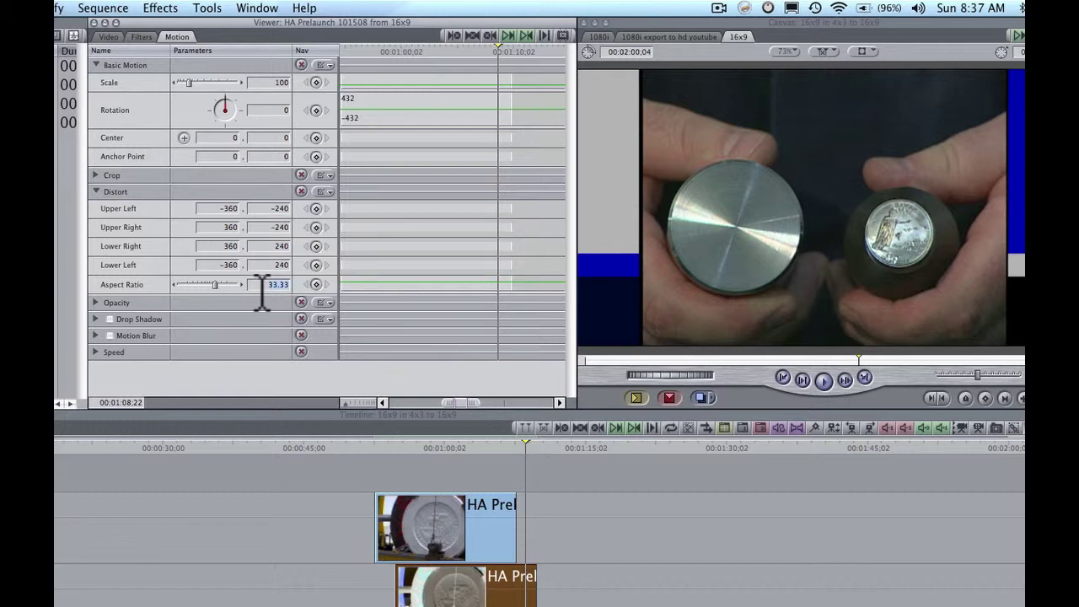
{"action": "key", "text": "Tab"}
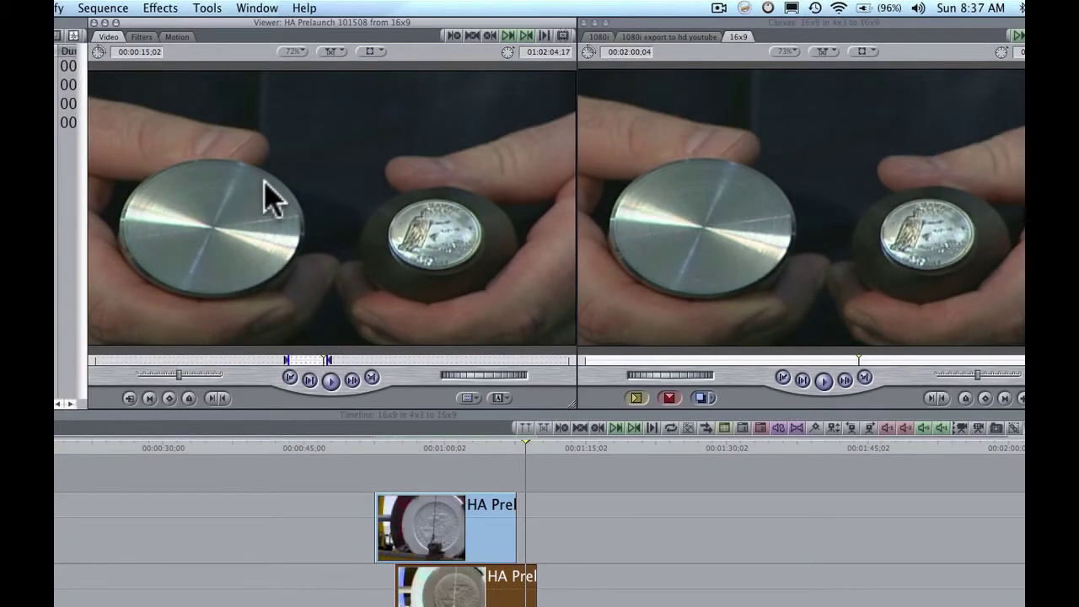
- Apply Video Filters > Blur > Gaussian Blur to the stretched copy with Radius 20
{"action": "left_click", "coordinate": [165, 8]}
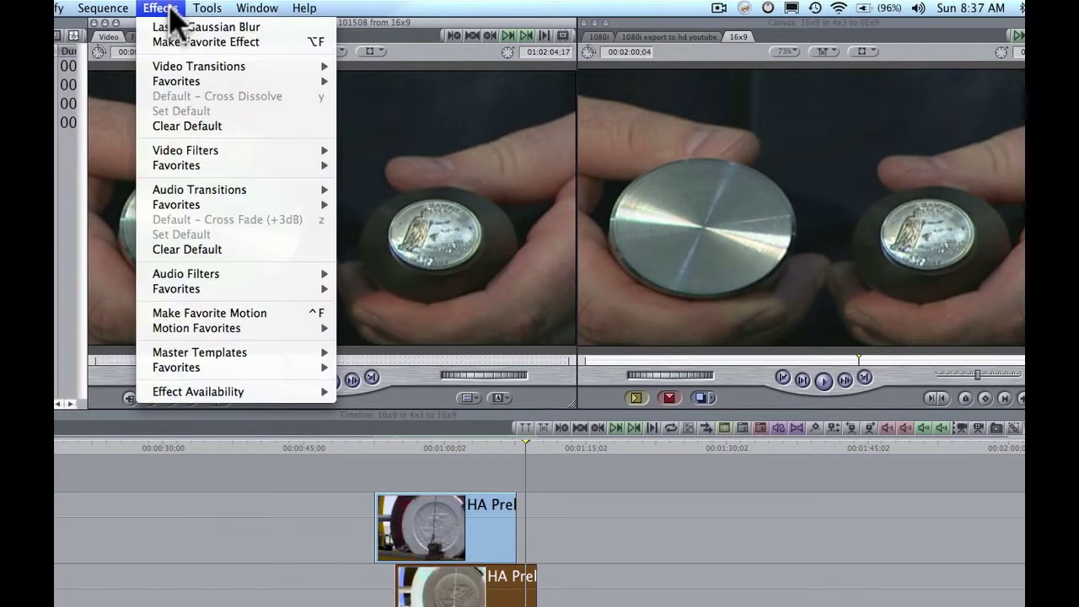
{"action": "mouse_move", "coordinate": [200, 152]}
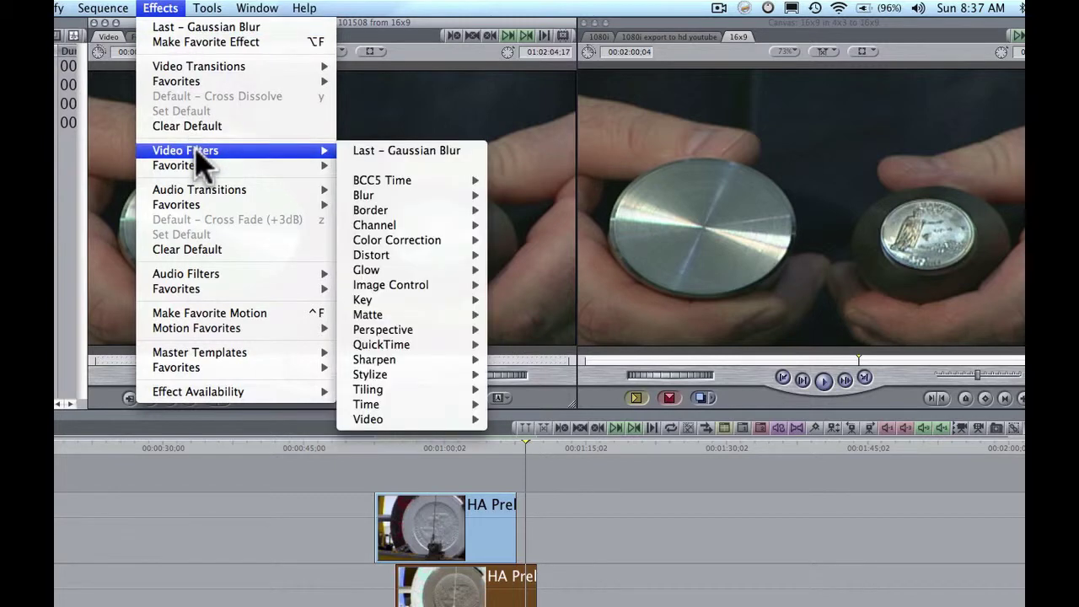
{"action": "mouse_move", "coordinate": [386, 184]}
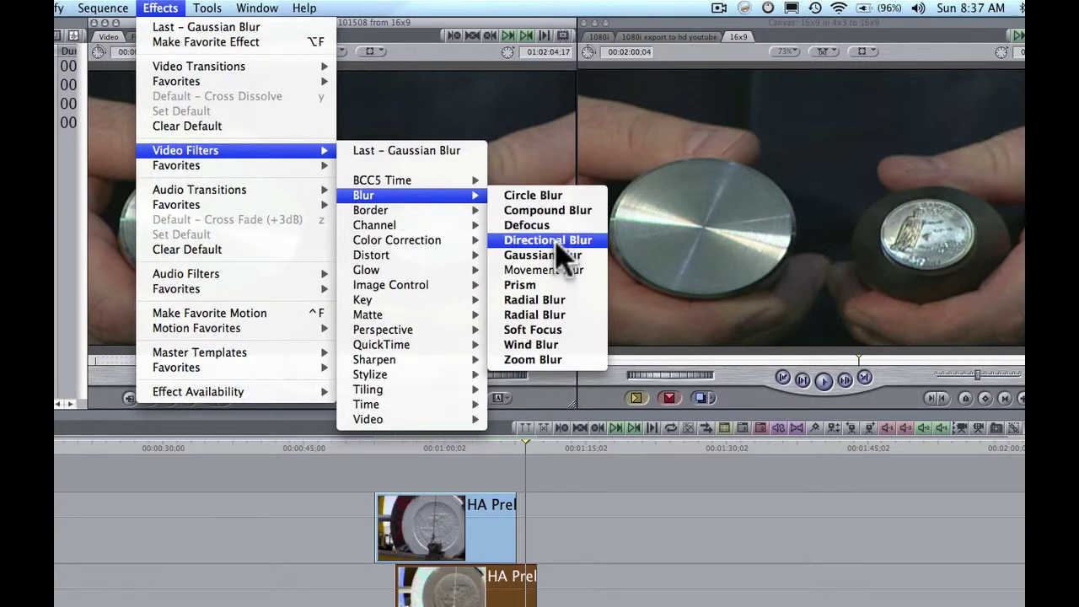
{"action": "left_click", "coordinate": [555, 255]}
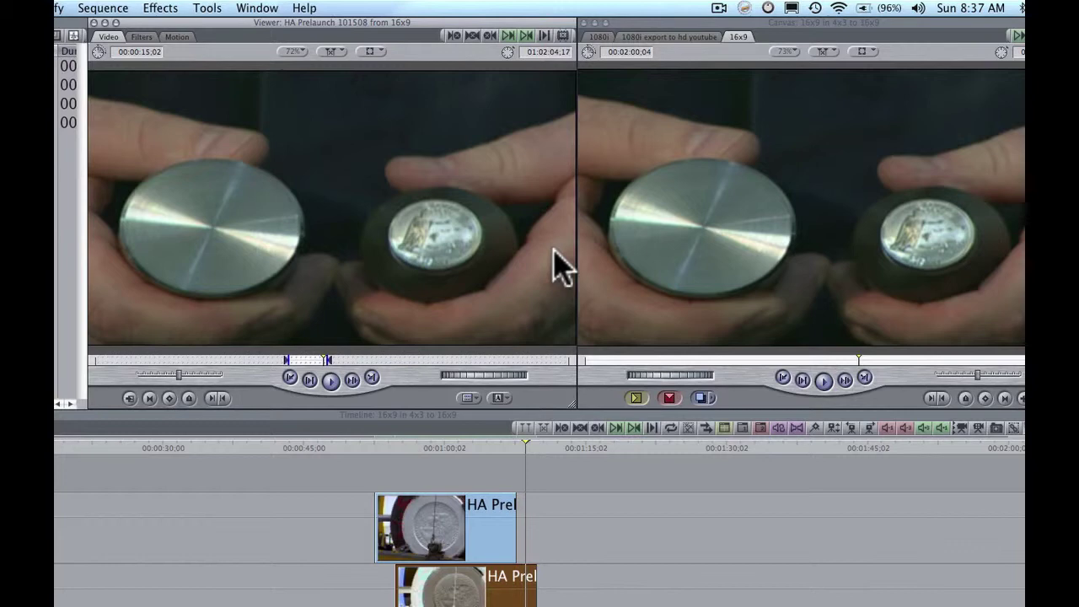
{"action": "left_click", "coordinate": [141, 37]}
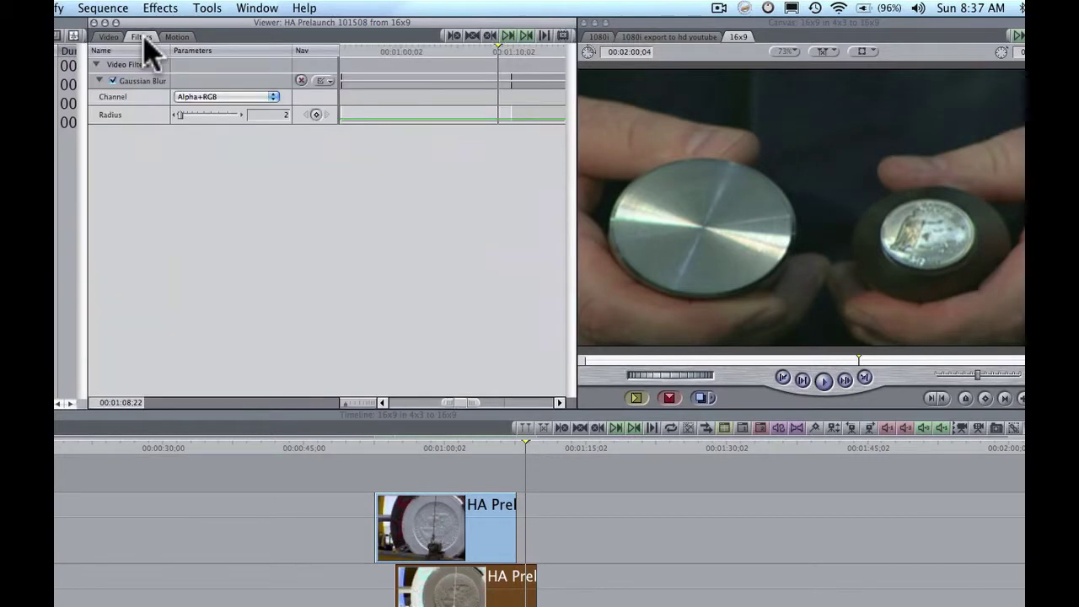
{"action": "left_click_drag", "start_coordinate": [178, 115], "coordinate": [195, 115]}
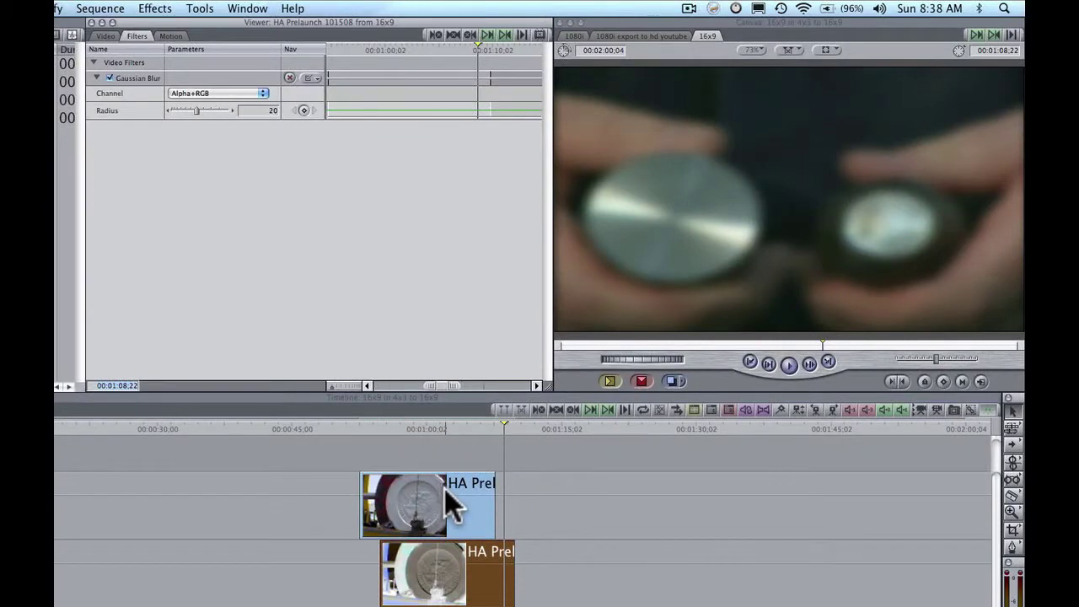
- Put the blurred copy beneath the sharp clip, preview the side bars, and set blur radius 22
{"action": "left_click_drag", "start_coordinate": [435, 505], "coordinate": [454, 506]}
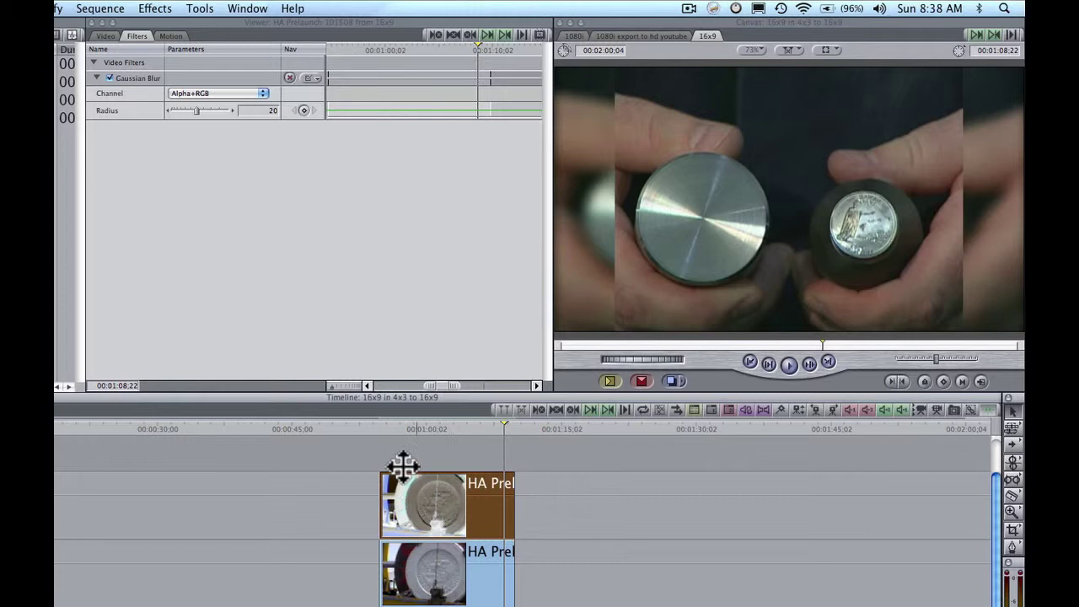
{"action": "left_click", "coordinate": [388, 424]}
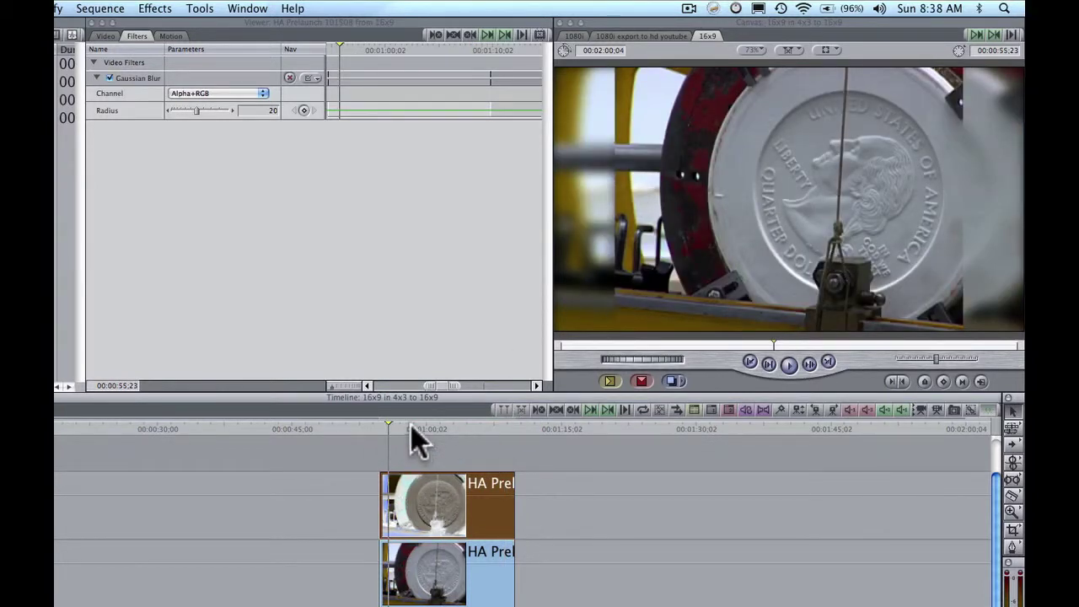
{"action": "left_click_drag", "start_coordinate": [410, 425], "coordinate": [478, 427]}
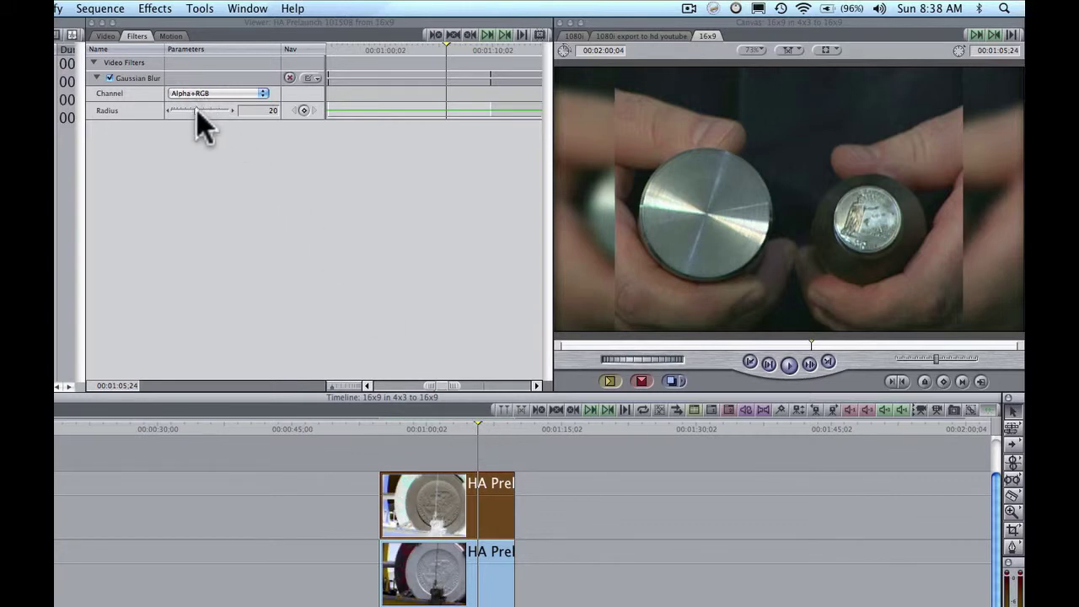
{"action": "mouse_move", "coordinate": [197, 112]}
{"action": "left_mouse_down"}
{"action": "mouse_move", "coordinate": [213, 111]}
{"action": "mouse_move", "coordinate": [183, 111]}
{"action": "mouse_move", "coordinate": [203, 111]}
{"action": "left_mouse_up"}
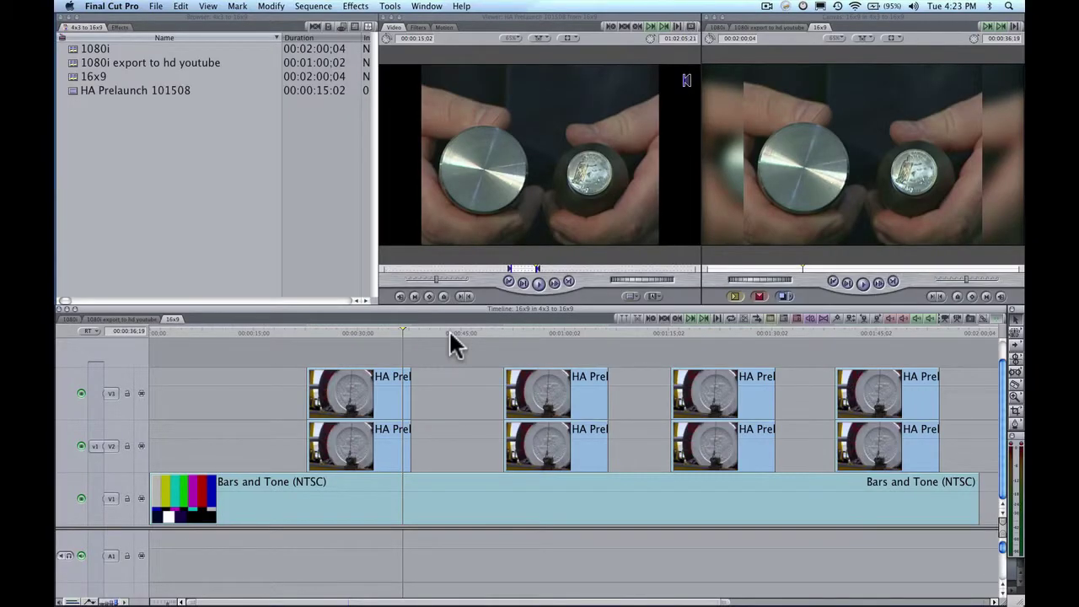
{"action": "mouse_move", "coordinate": [400, 332]}
{"action": "left_mouse_down"}
{"action": "mouse_move", "coordinate": [312, 331]}
{"action": "mouse_move", "coordinate": [401, 332]}
{"action": "left_mouse_up"}
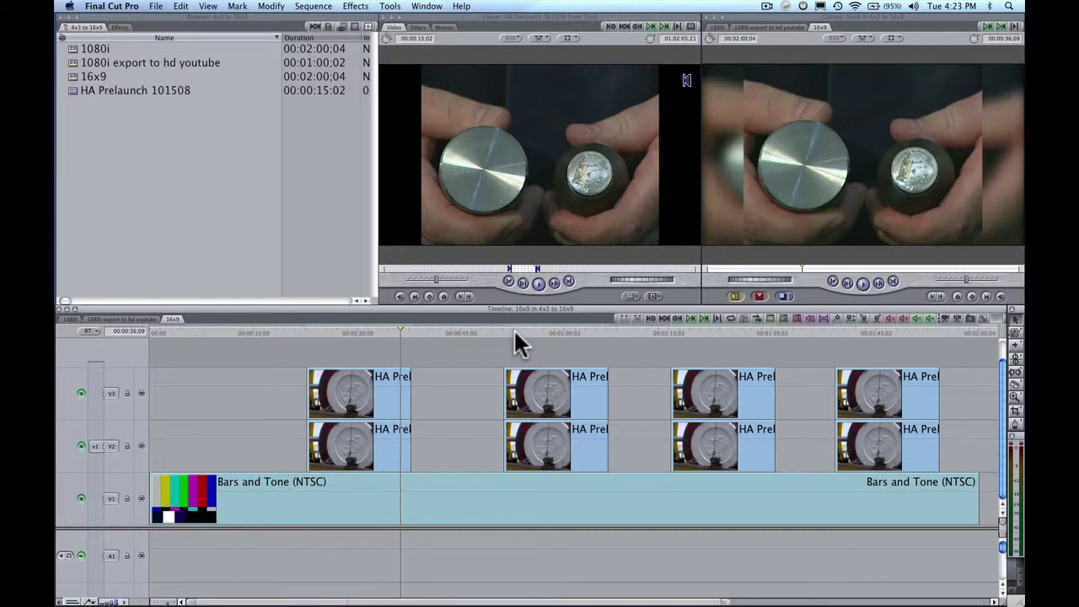
{"action": "left_click_drag", "start_coordinate": [514, 328], "coordinate": [583, 327]}
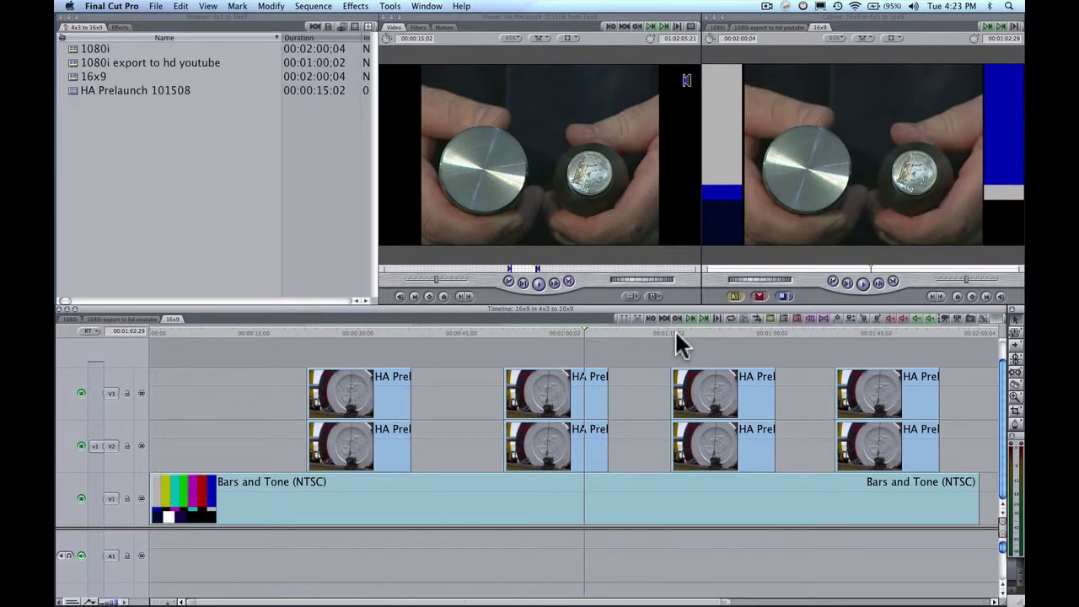
{"action": "left_click_drag", "start_coordinate": [674, 330], "coordinate": [747, 329]}
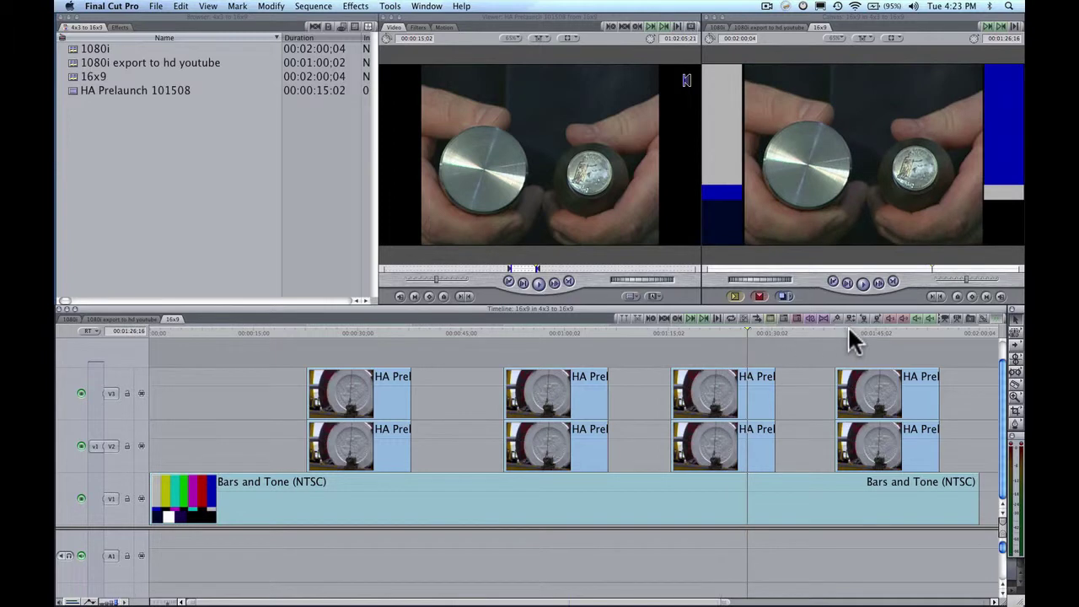
{"action": "left_click_drag", "start_coordinate": [847, 329], "coordinate": [914, 330]}
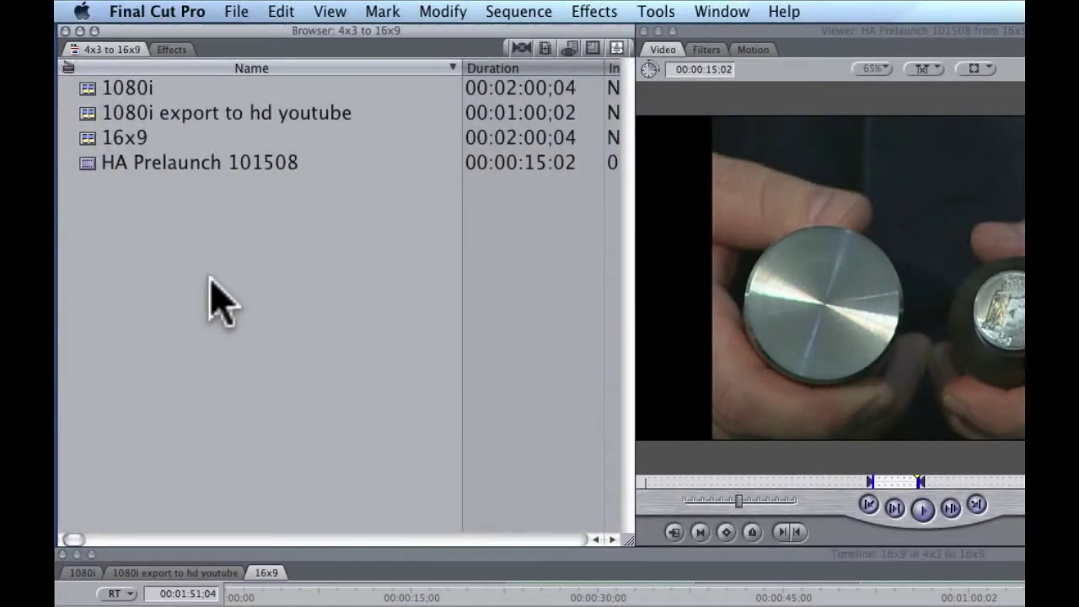
- Create a new Browser bin named '4x3 fx'
{"action": "right_click", "coordinate": [211, 278]}
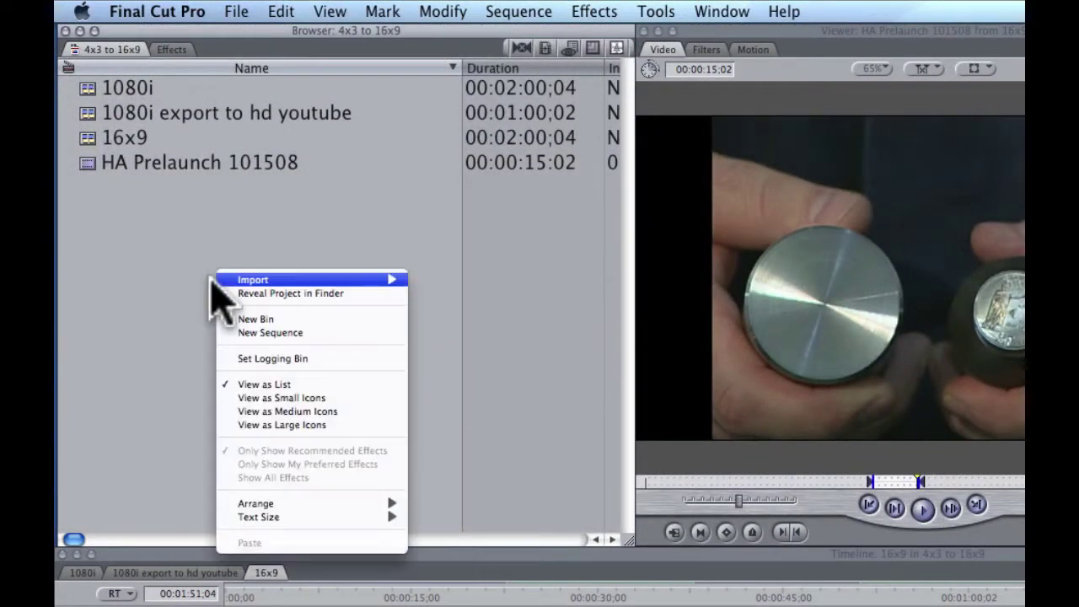
{"action": "left_click", "coordinate": [256, 318]}
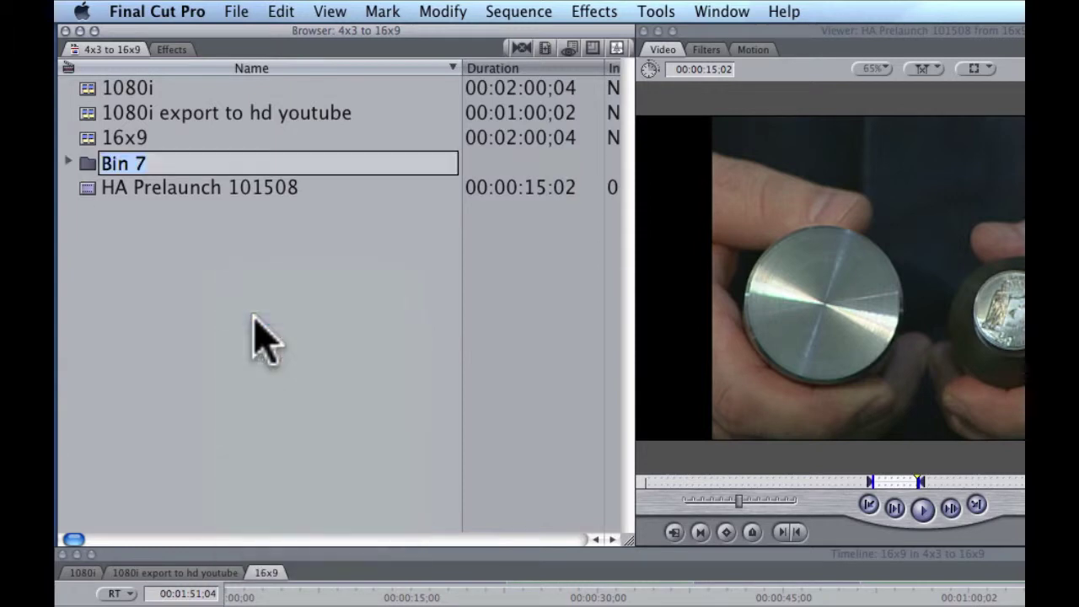
{"action": "type", "text": "4"}
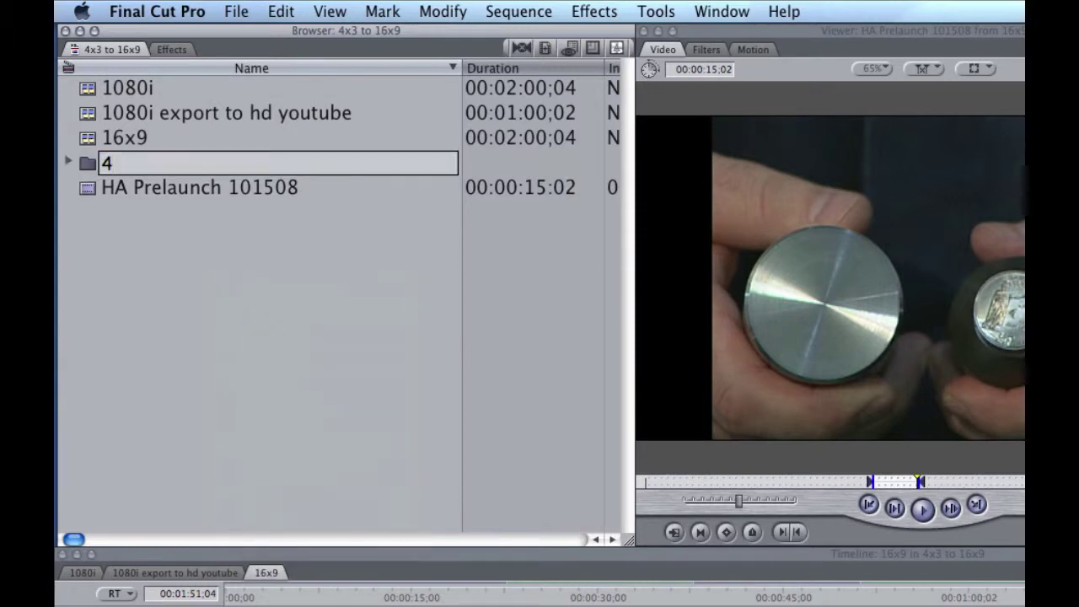
{"action": "type", "text": "x3 fx"}
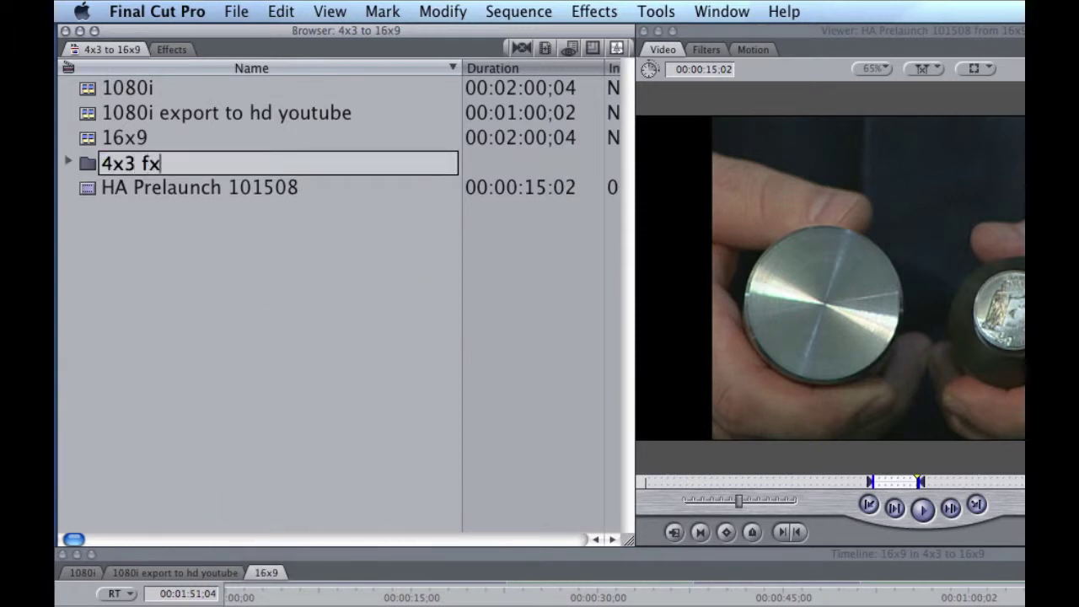
{"action": "key", "text": "Return"}
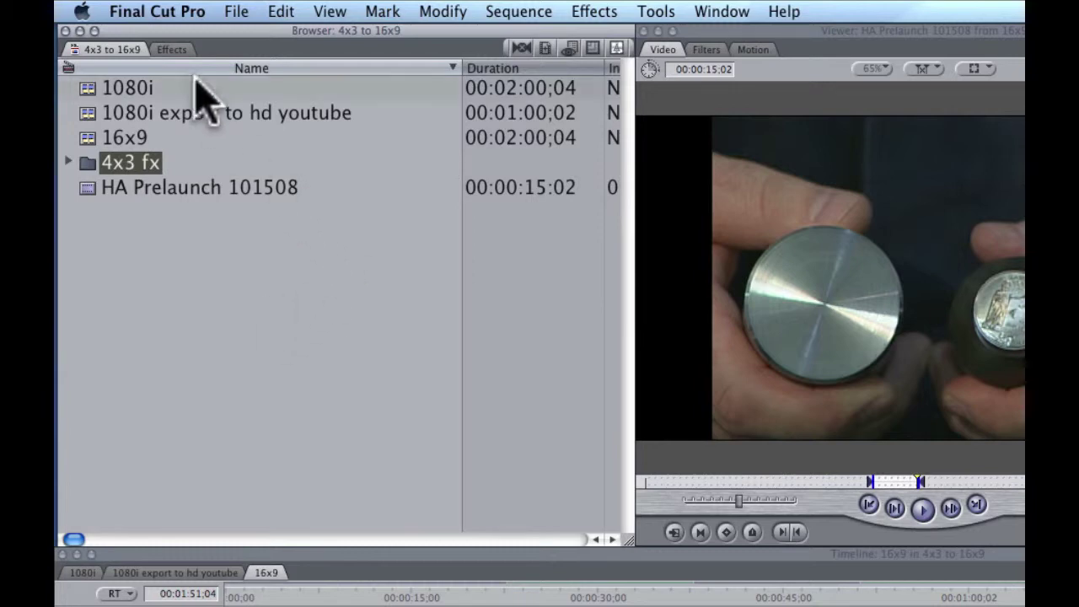
- Open the 4x3 fx bin in its own small window and narrow the main Browser
{"action": "double_click", "coordinate": [88, 164]}
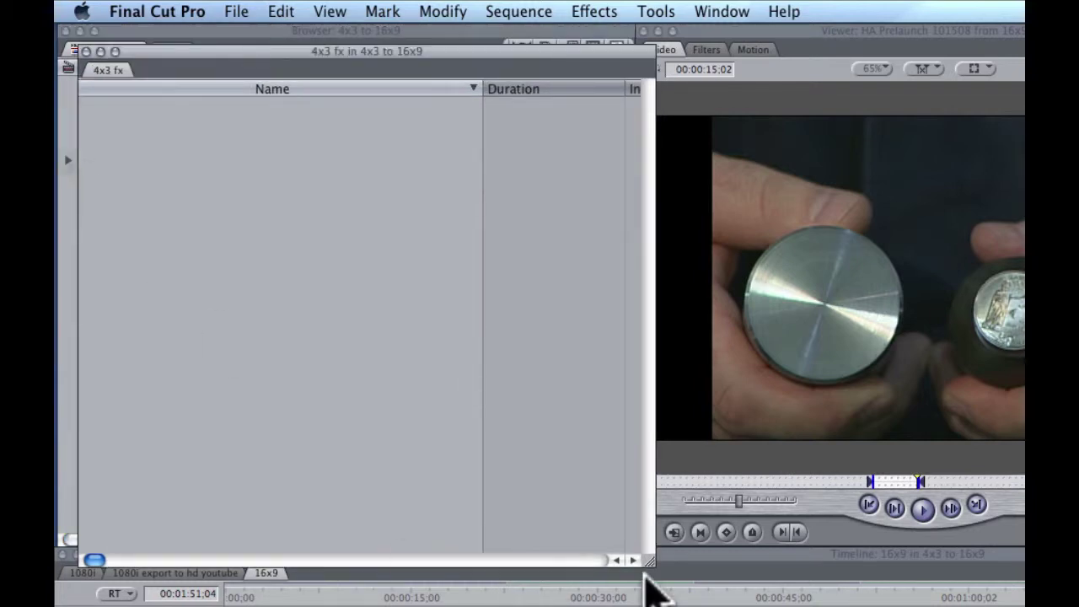
{"action": "left_click_drag", "start_coordinate": [648, 562], "coordinate": [212, 208]}
{"action": "left_click_drag", "start_coordinate": [242, 55], "coordinate": [536, 335]}
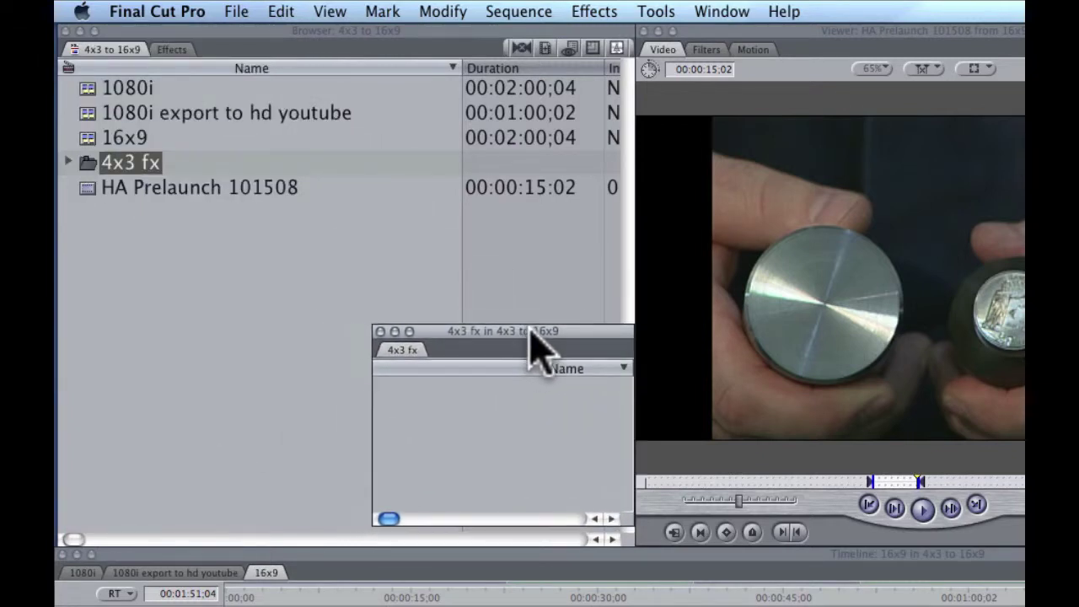
{"action": "left_click", "coordinate": [624, 536]}
{"action": "left_click_drag", "start_coordinate": [624, 540], "coordinate": [355, 542]}
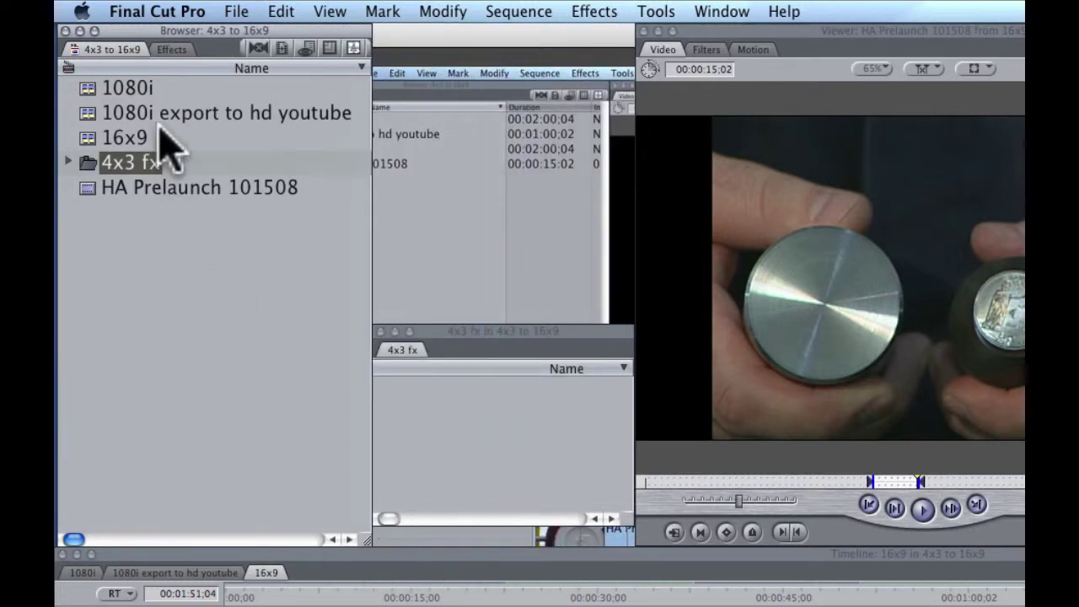
- Open the Effects Favorites folder in a separate window, shrunk and moved aside
{"action": "left_click", "coordinate": [169, 50]}
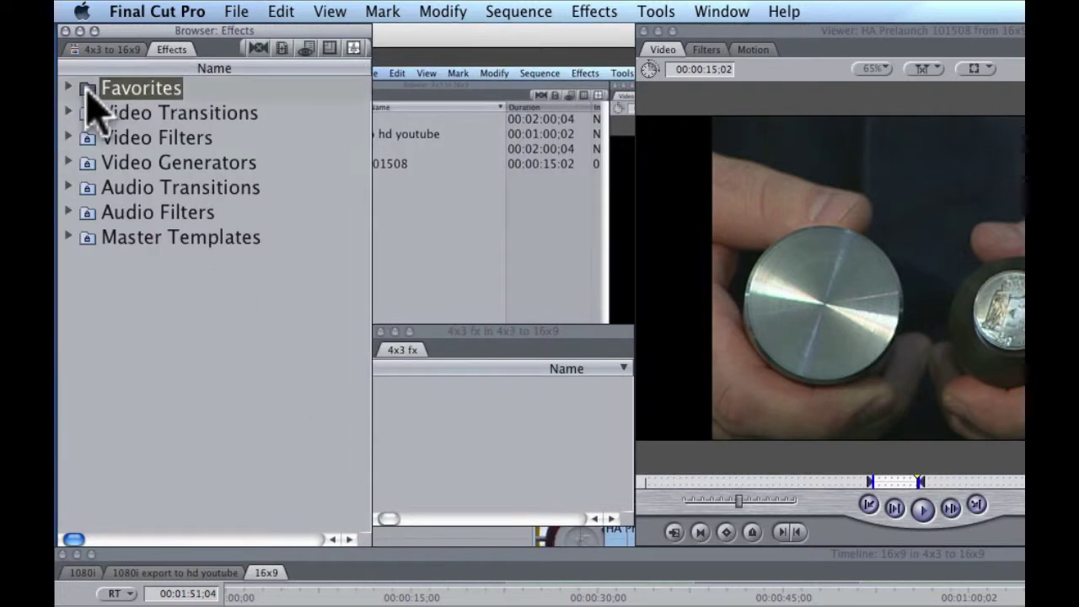
{"action": "double_click", "coordinate": [87, 89]}
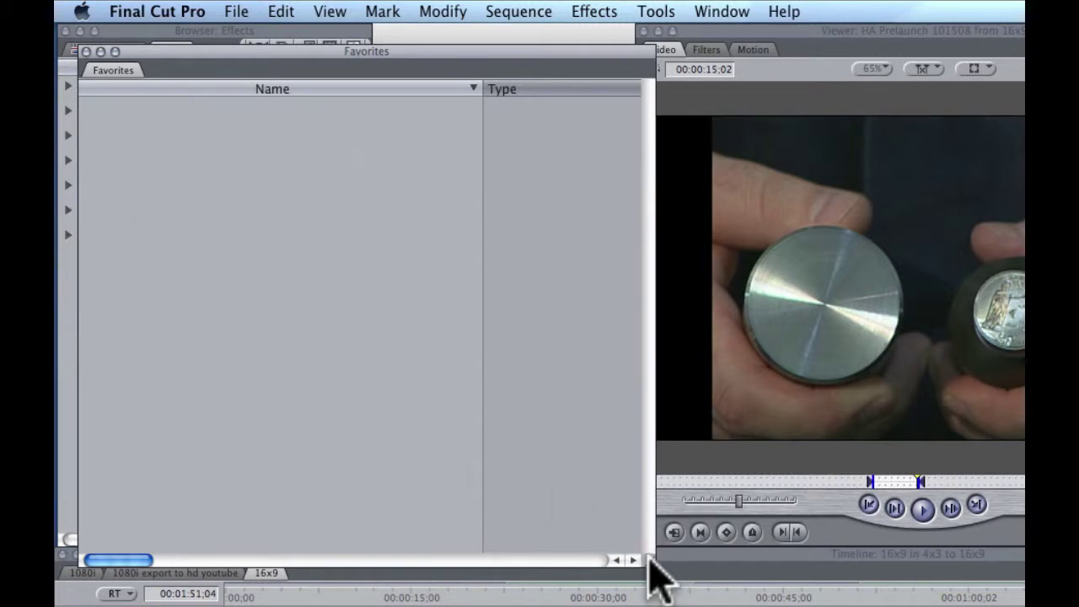
{"action": "left_click_drag", "start_coordinate": [650, 562], "coordinate": [345, 259]}
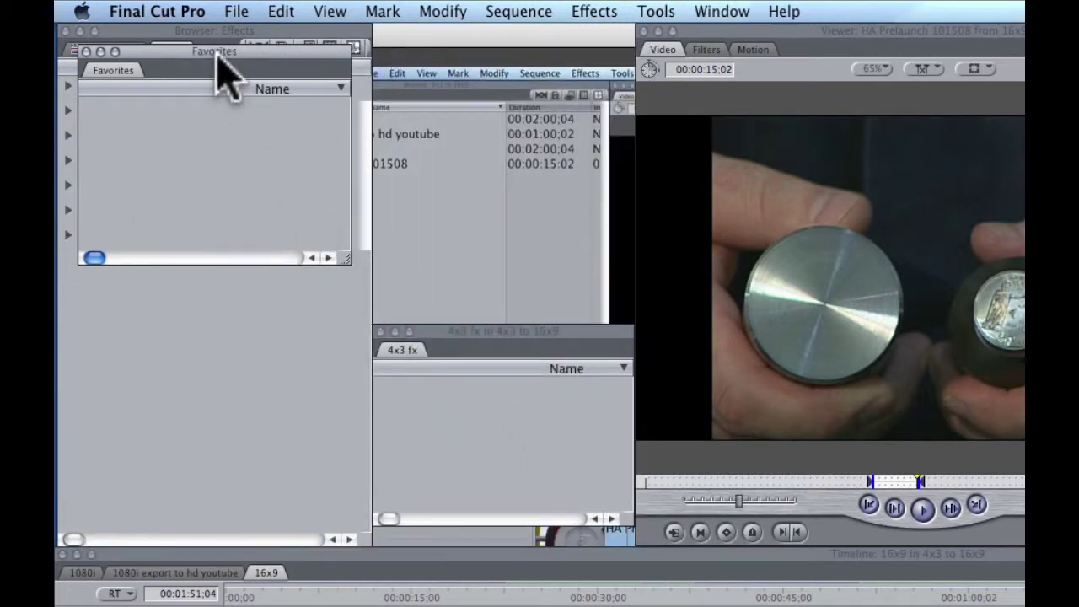
{"action": "left_click_drag", "start_coordinate": [217, 60], "coordinate": [498, 97]}
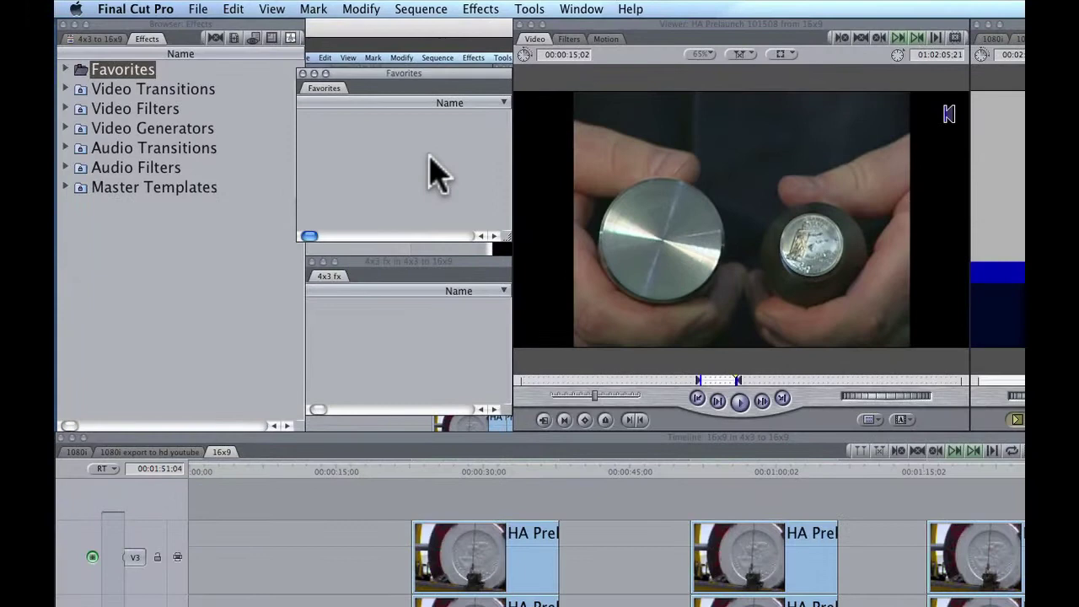
- Save the first top-track clip's motion settings with Effects > Make Favorite Motion
{"action": "left_click", "coordinate": [511, 471]}
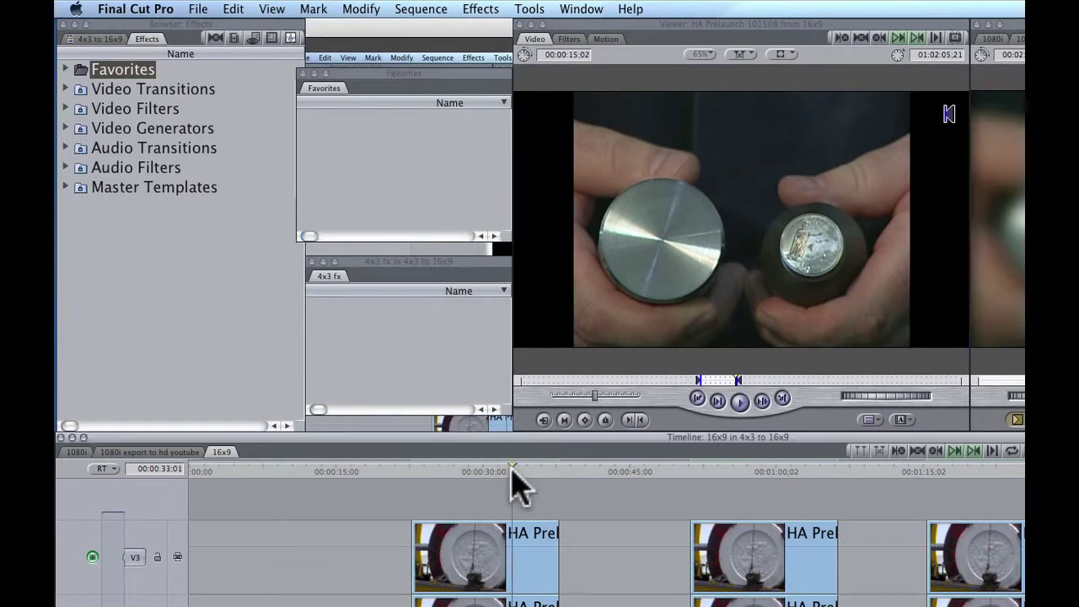
{"action": "double_click", "coordinate": [520, 548]}
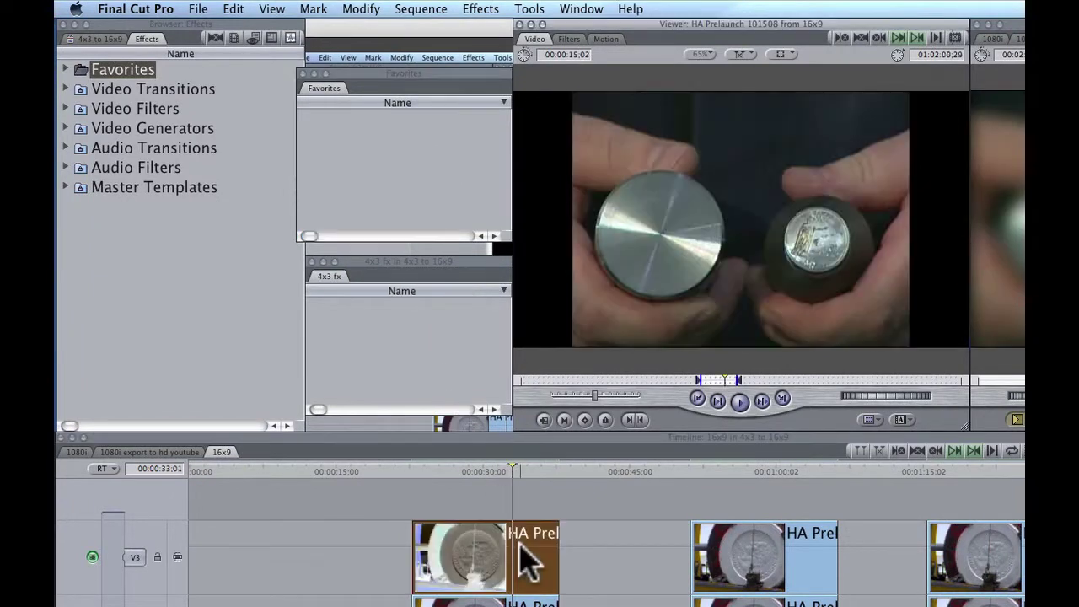
{"action": "left_click", "coordinate": [481, 9]}
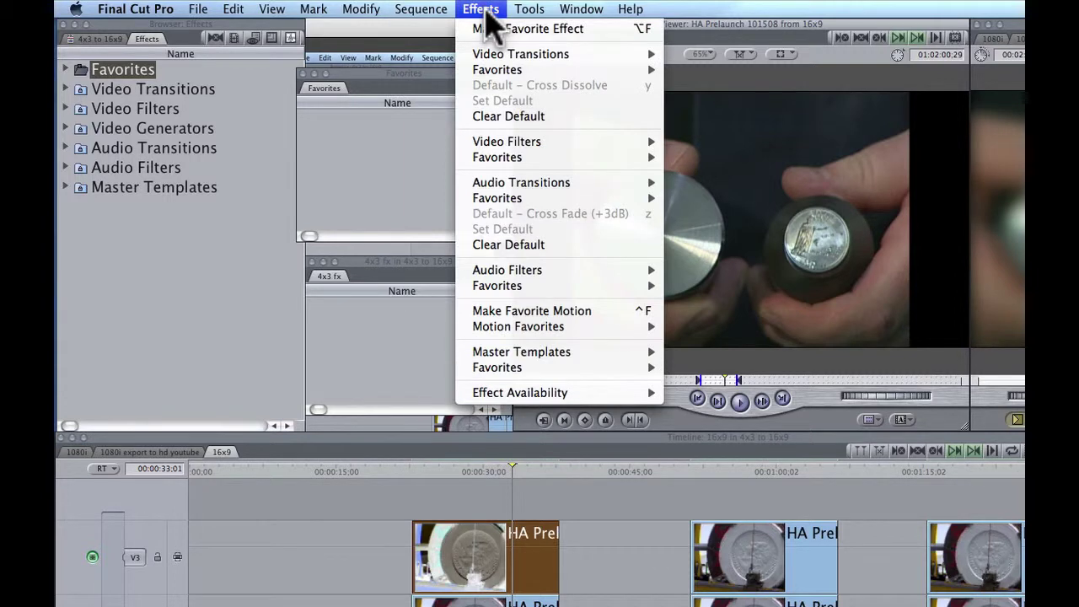
{"action": "left_click", "coordinate": [507, 311]}
- Rename the new favorite 'crop 2 scale 103' and drag a copy into the 4x3 fx bin
{"action": "left_click", "coordinate": [390, 122]}
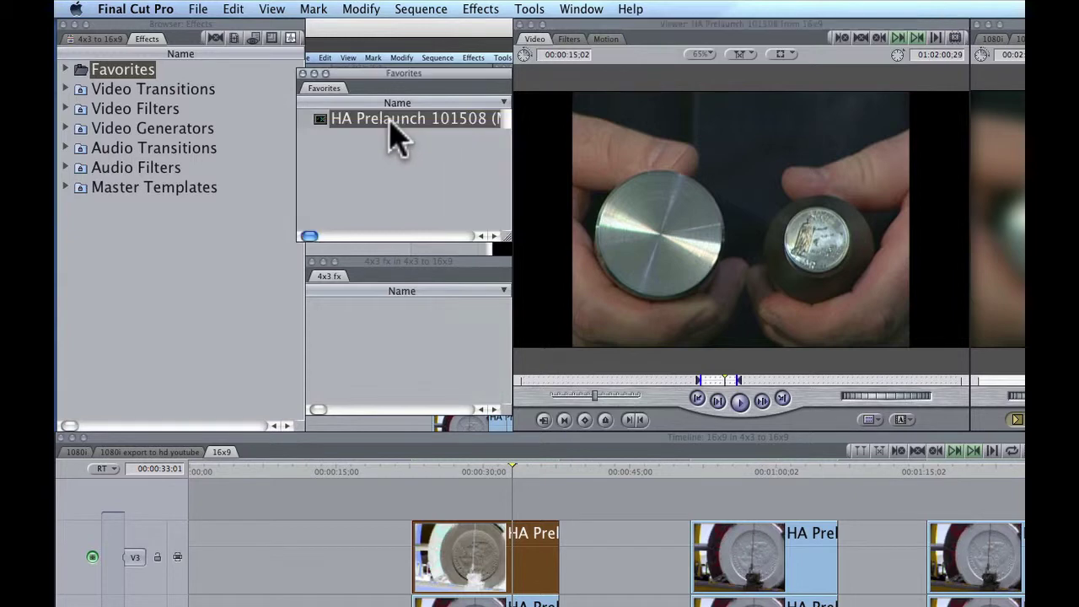
{"action": "left_click", "coordinate": [390, 119]}
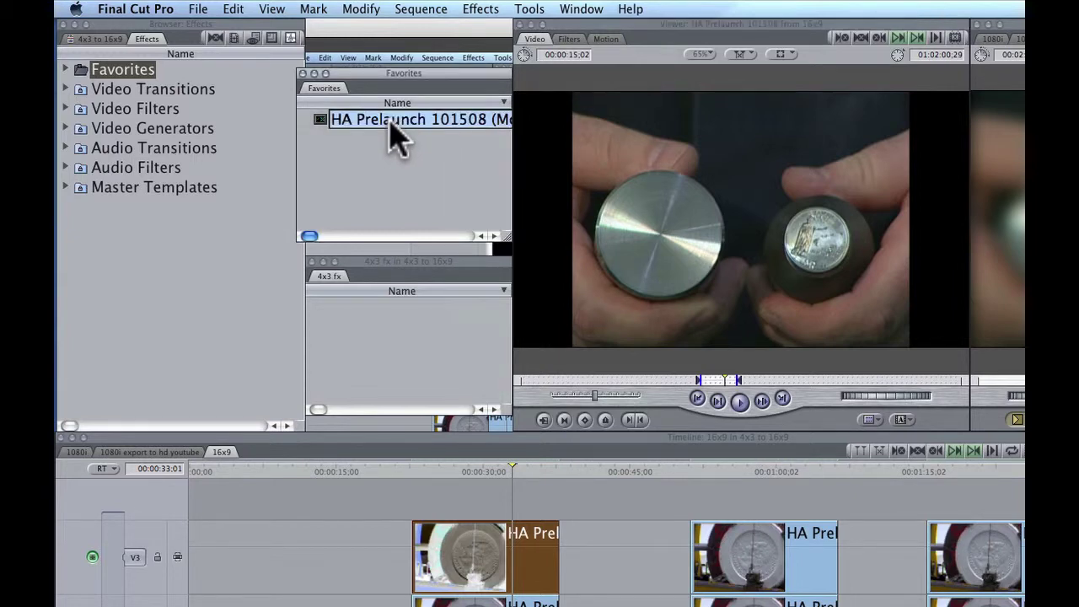
{"action": "type", "text": "crop2 scale 103"}
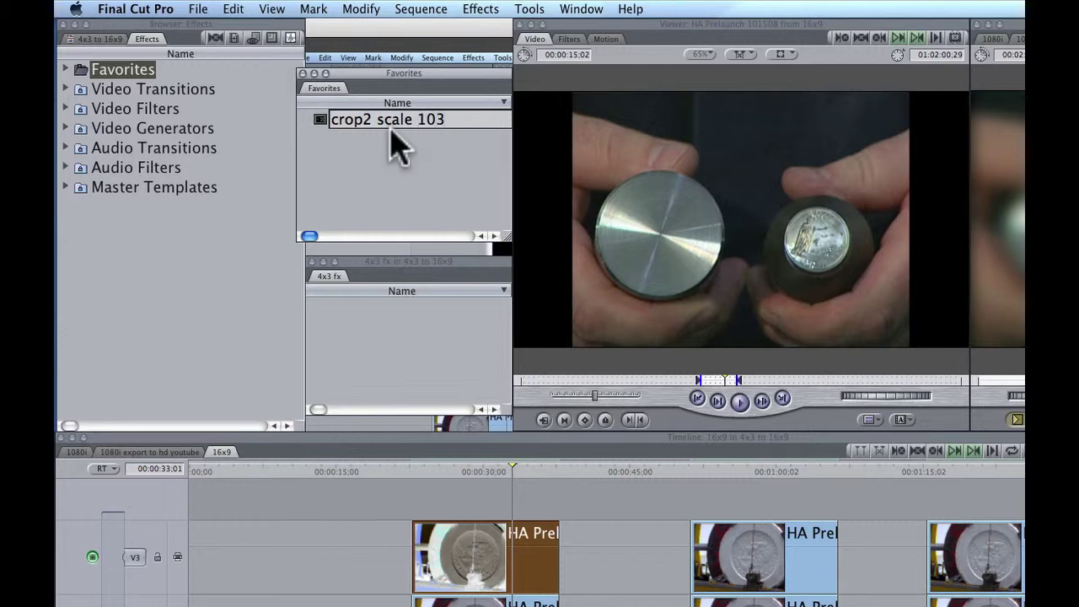
{"action": "left_click", "coordinate": [362, 128]}
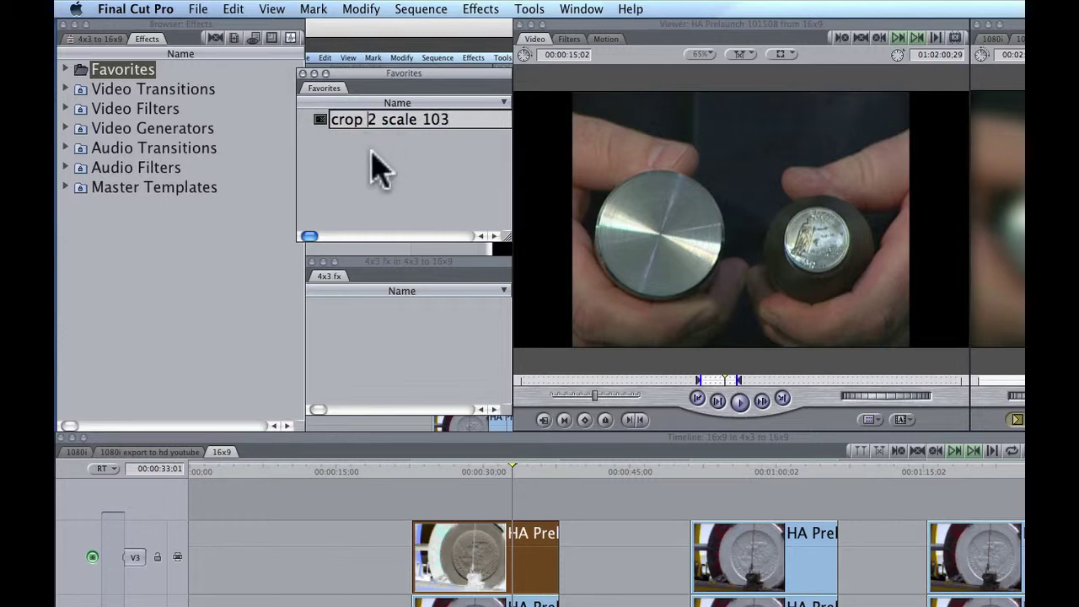
{"action": "left_click", "coordinate": [371, 161]}
{"action": "left_click", "coordinate": [321, 125]}
{"action": "left_click_drag", "start_coordinate": [321, 126], "coordinate": [358, 327]}
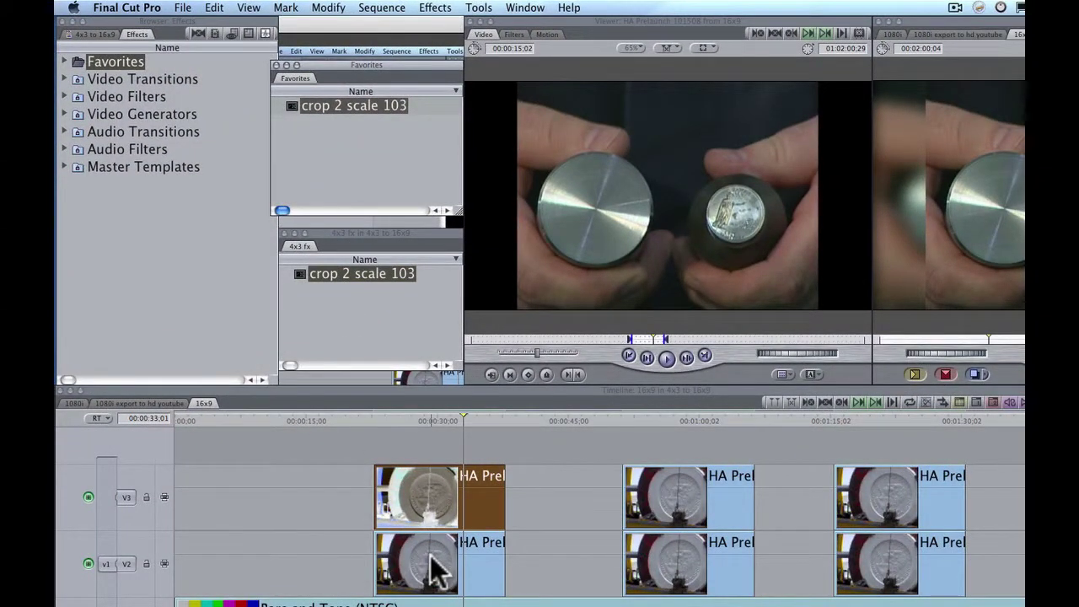
- Save the stretched V1 background clip's motion settings as a new favorite motion
{"action": "double_click", "coordinate": [435, 569]}
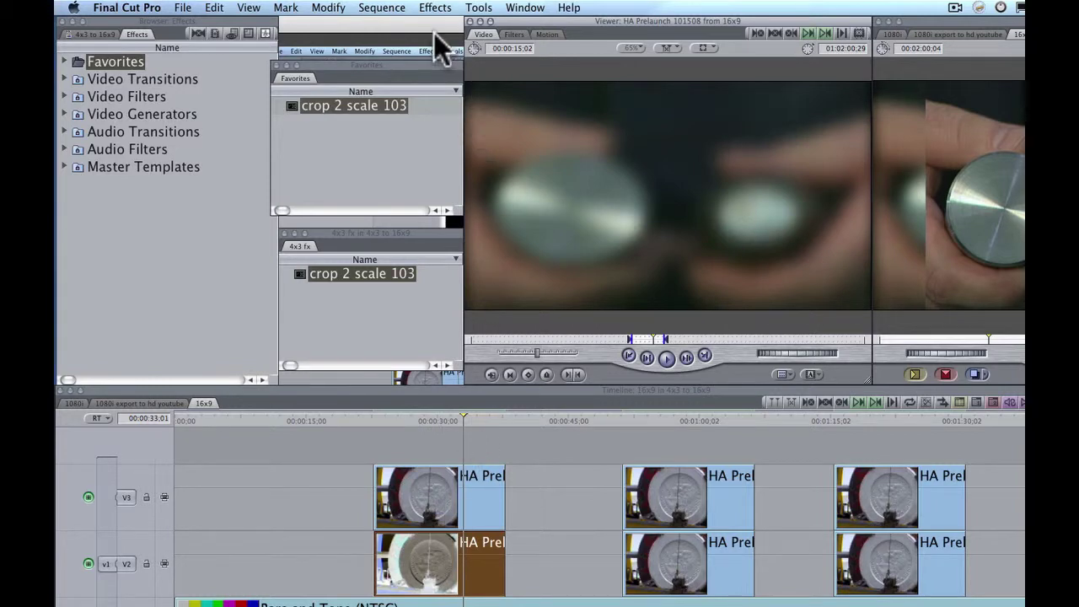
{"action": "left_click", "coordinate": [433, 10]}
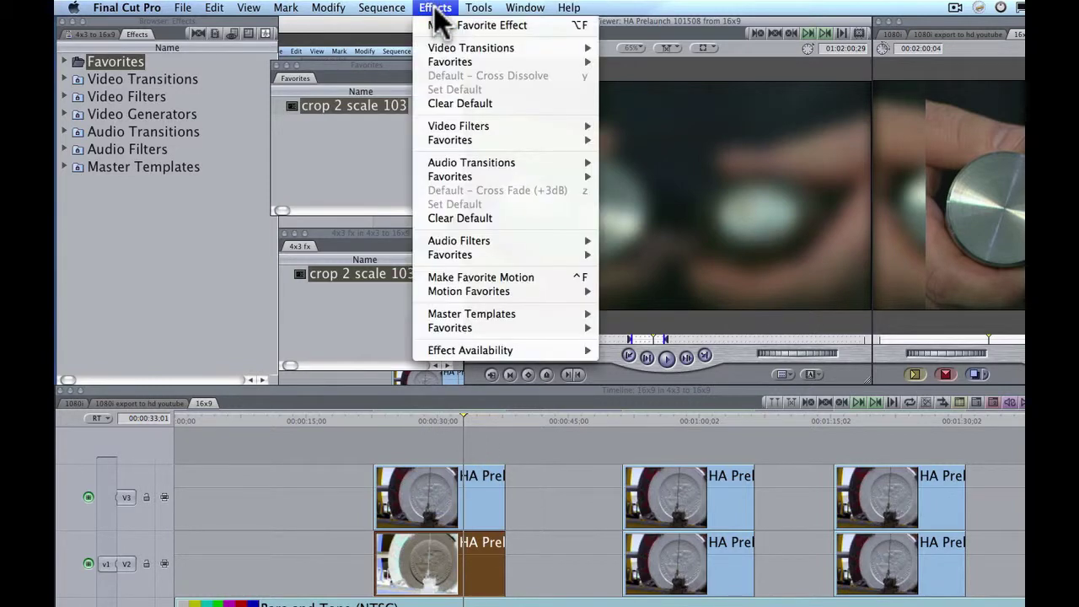
{"action": "left_click", "coordinate": [454, 276]}
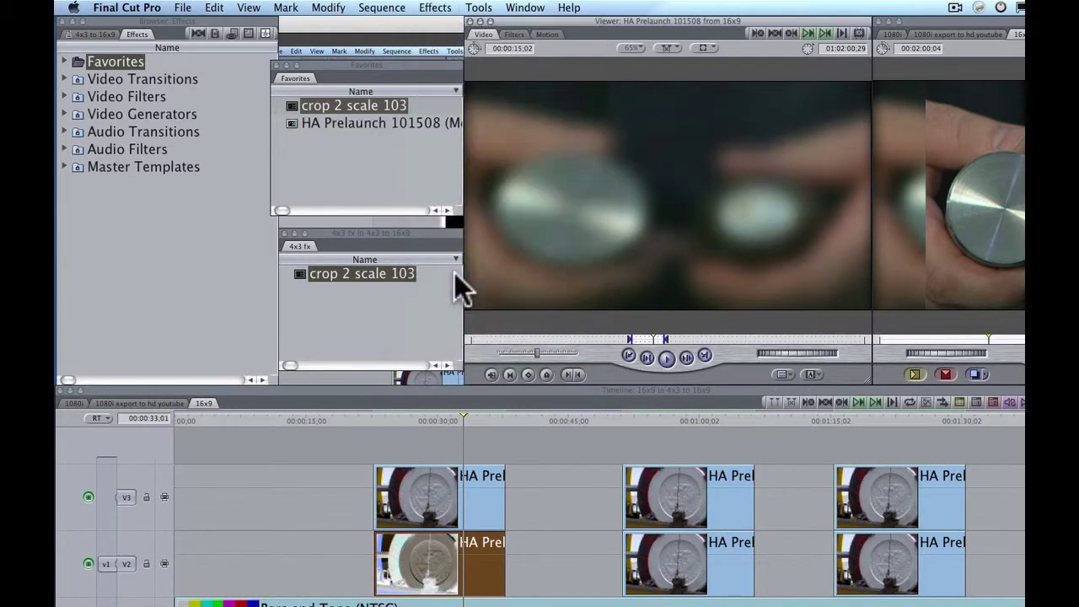
- Rename that favorite 'Aspect' and drag it into the 4x3 fx bin
{"action": "left_click", "coordinate": [349, 123]}
{"action": "left_click", "coordinate": [349, 123]}
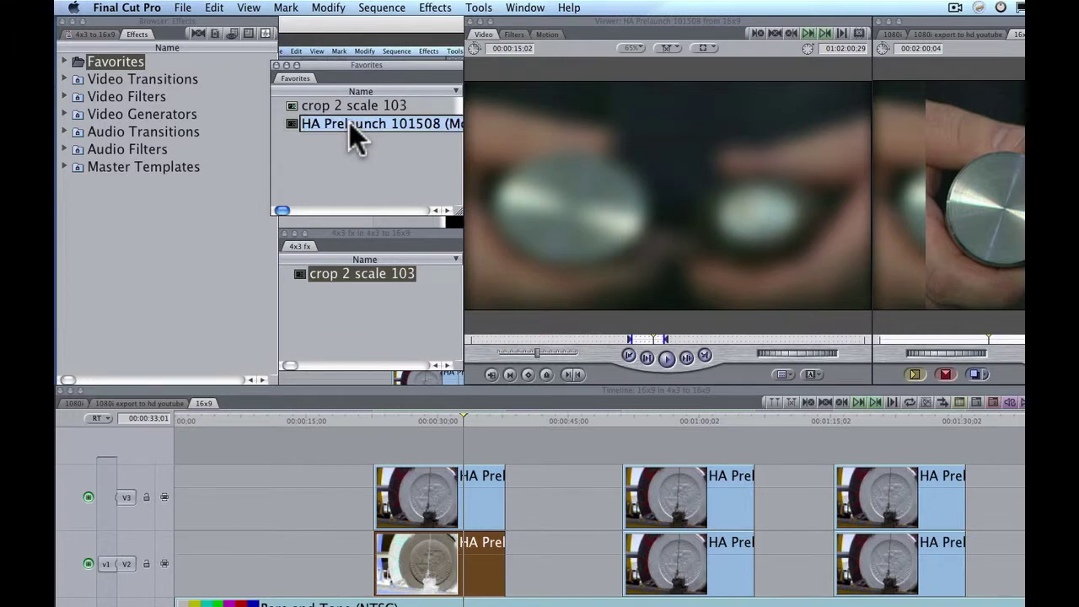
{"action": "type", "text": "Aspect"}
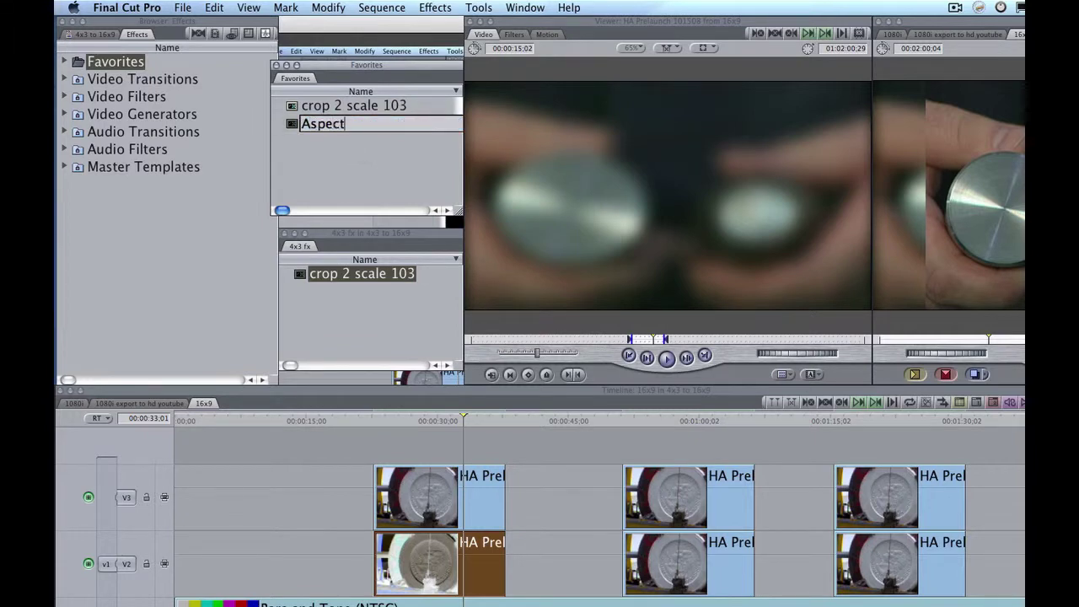
{"action": "left_click", "coordinate": [353, 144]}
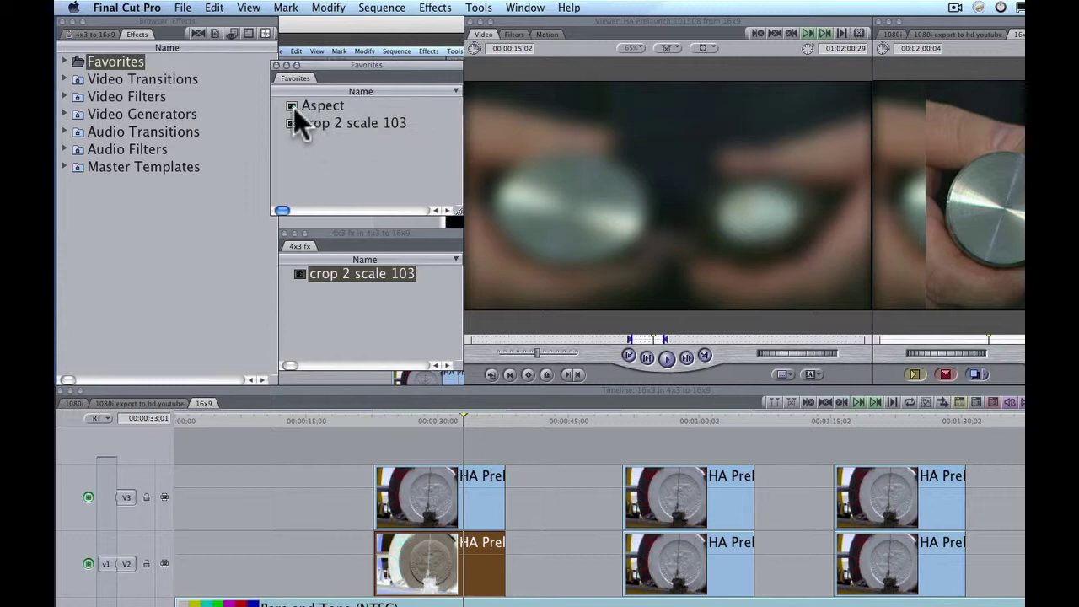
{"action": "left_click_drag", "start_coordinate": [292, 105], "coordinate": [309, 305]}
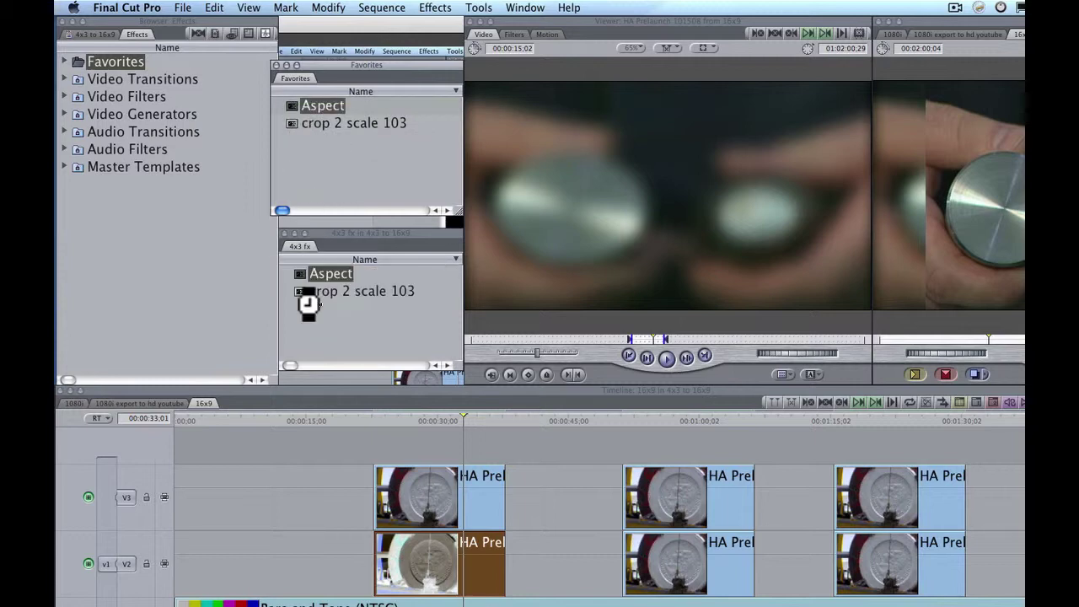
- Copy Gaussian Blur from the Filters tab into 4x3 fx, then close the Favorites and bin windows
{"action": "left_click", "coordinate": [514, 33]}
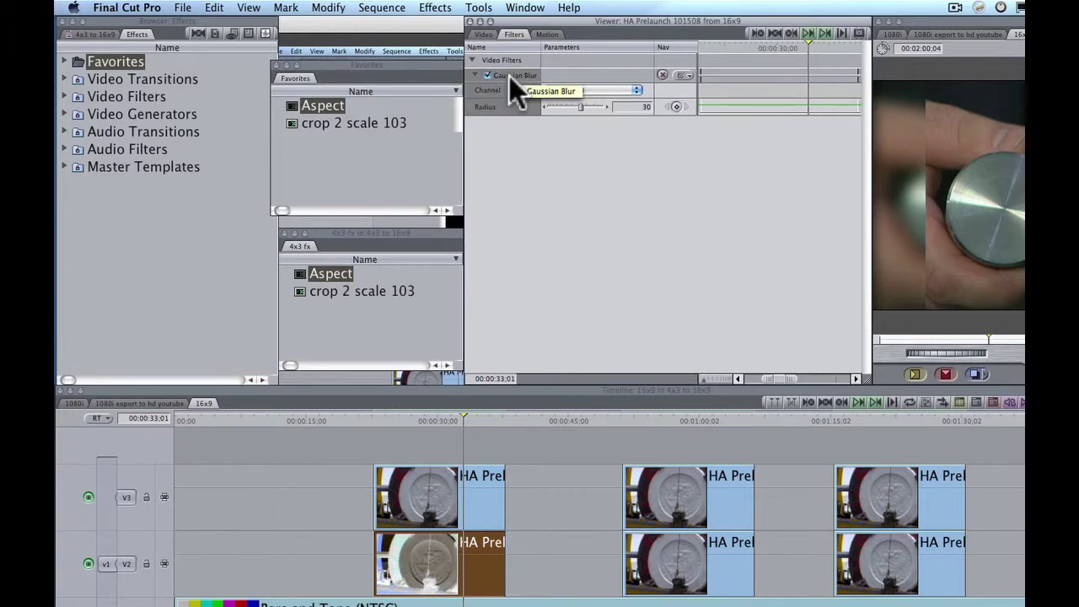
{"action": "left_click_drag", "start_coordinate": [509, 76], "coordinate": [336, 317]}
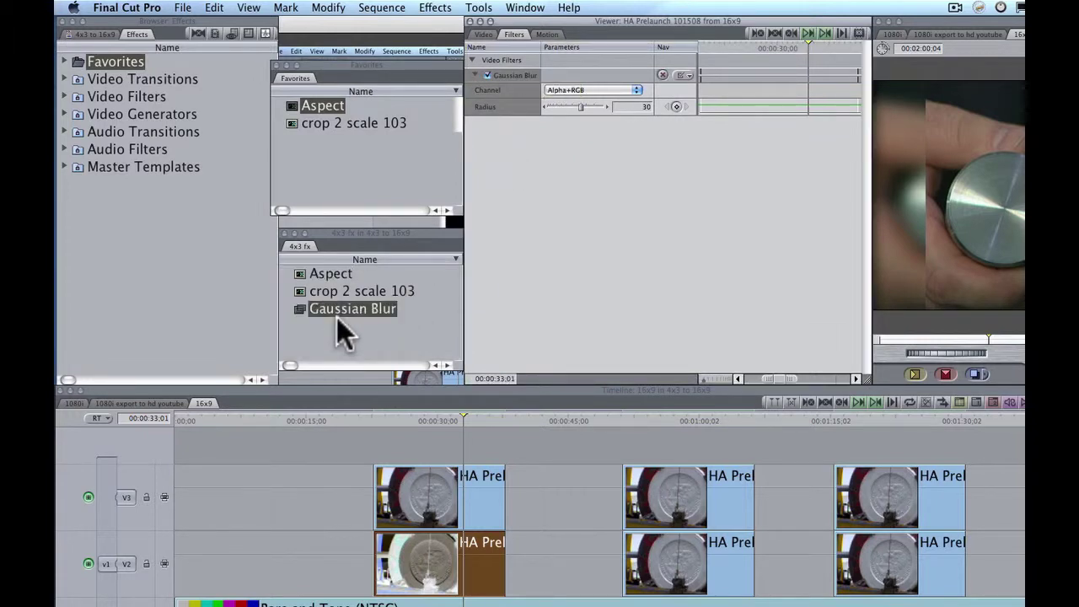
{"action": "left_click", "coordinate": [293, 73]}
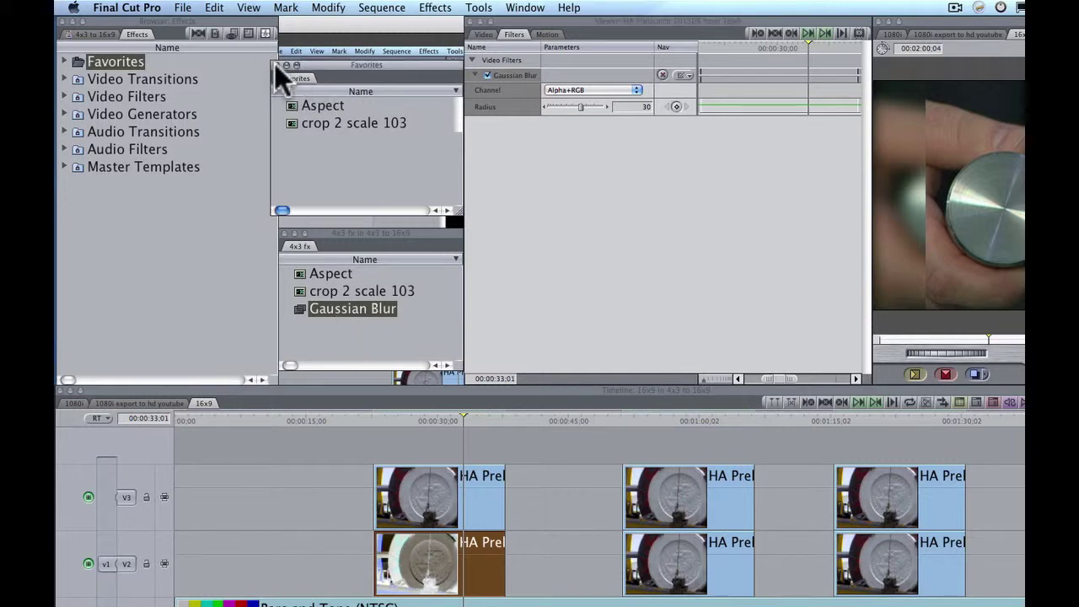
{"action": "left_click", "coordinate": [285, 65]}
{"action": "left_click", "coordinate": [284, 234]}
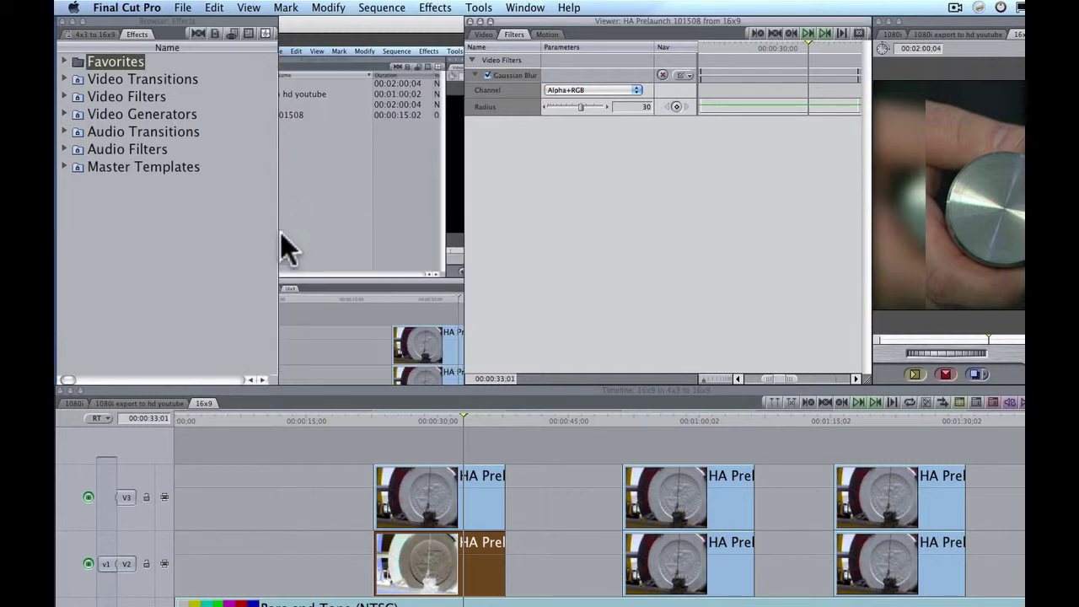
{"action": "left_click", "coordinate": [205, 285]}
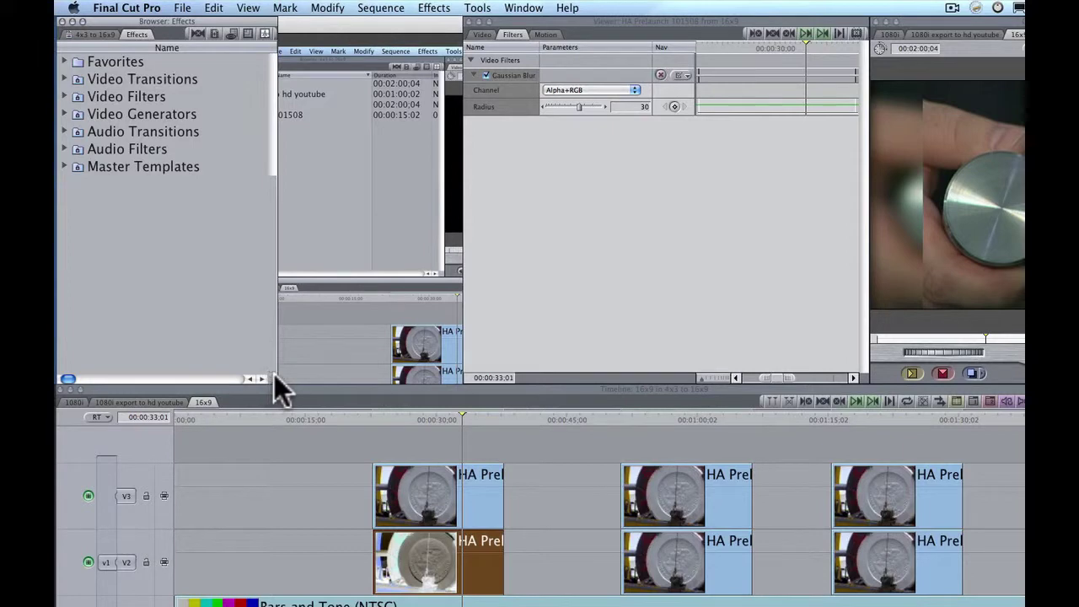
- Widen the Browser, put the playhead on the second clip, and expand the 4x3 fx bin
{"action": "left_click_drag", "start_coordinate": [274, 375], "coordinate": [454, 380]}
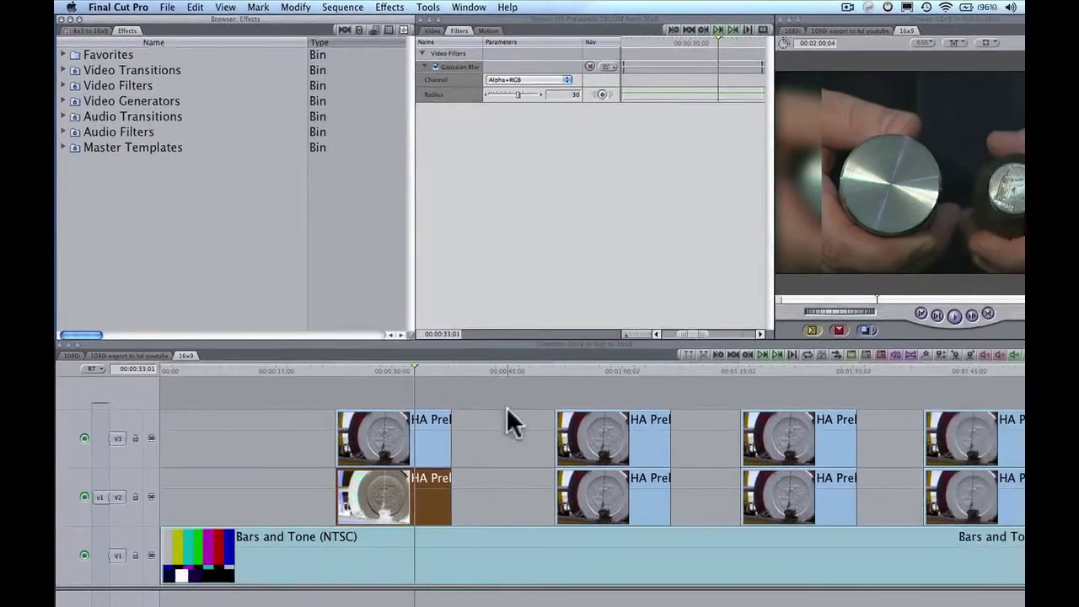
{"action": "left_click_drag", "start_coordinate": [600, 368], "coordinate": [647, 367]}
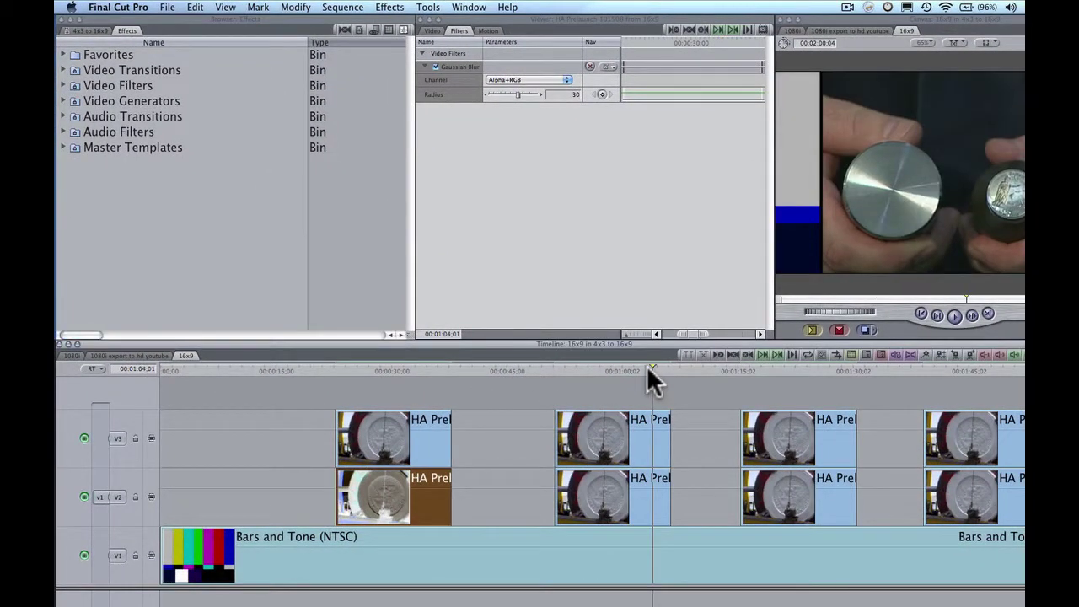
{"action": "left_click", "coordinate": [97, 30]}
{"action": "left_click", "coordinate": [63, 101]}
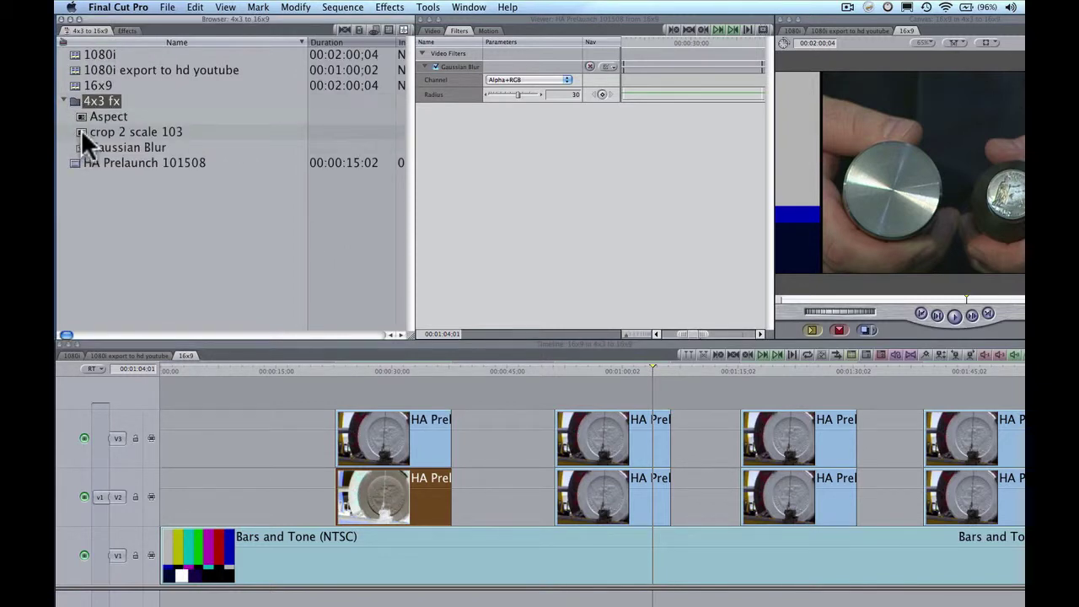
- Apply crop 2 scale 103, Aspect and Gaussian Blur to the second clip pair and review it
{"action": "left_click_drag", "start_coordinate": [81, 129], "coordinate": [602, 436]}
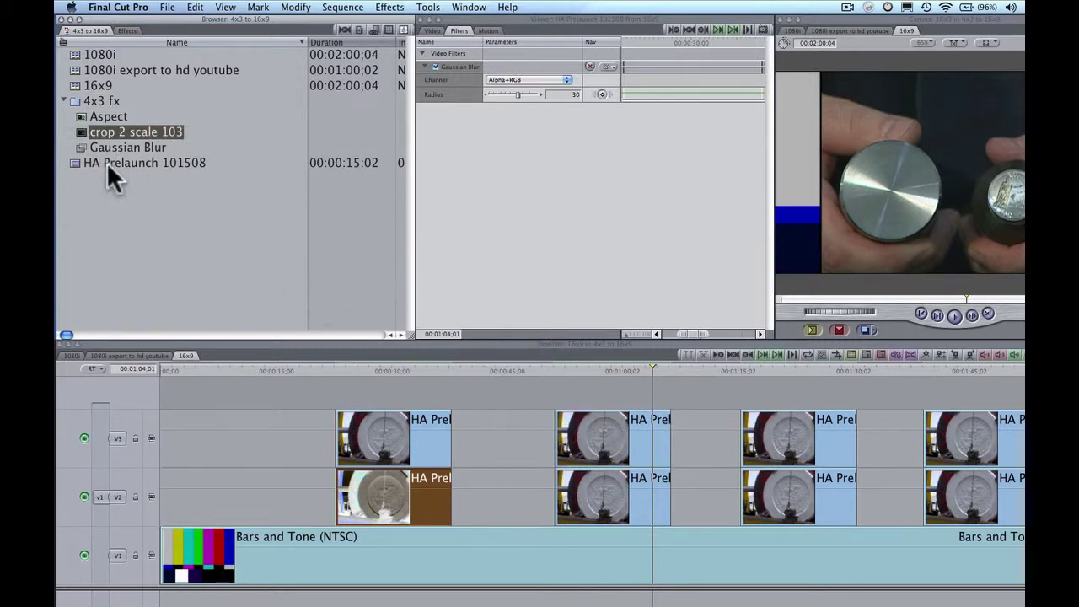
{"action": "left_click_drag", "start_coordinate": [81, 114], "coordinate": [602, 506]}
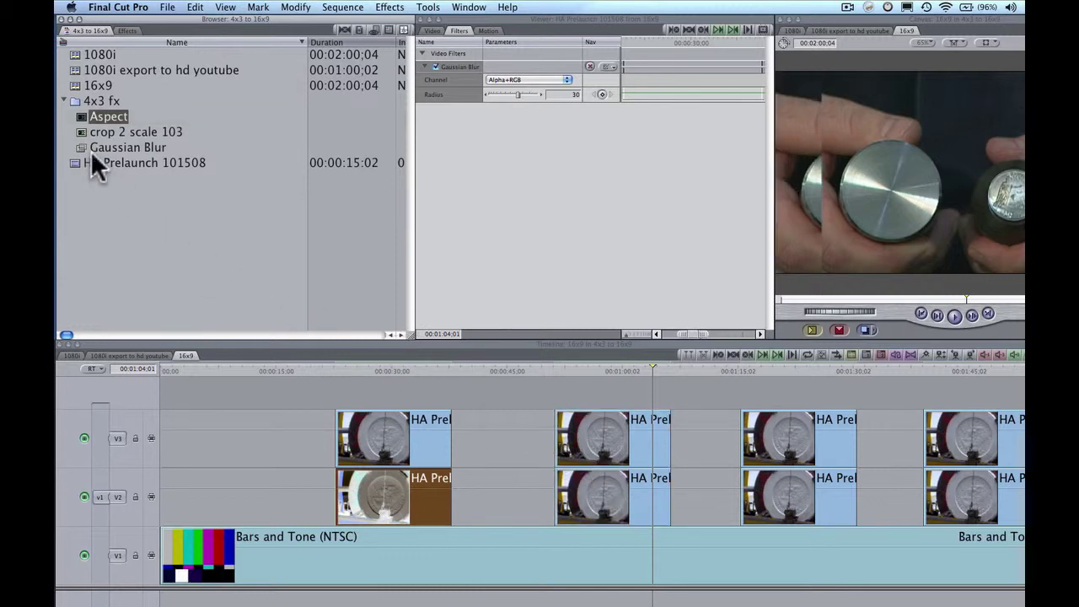
{"action": "left_click_drag", "start_coordinate": [84, 149], "coordinate": [583, 505]}
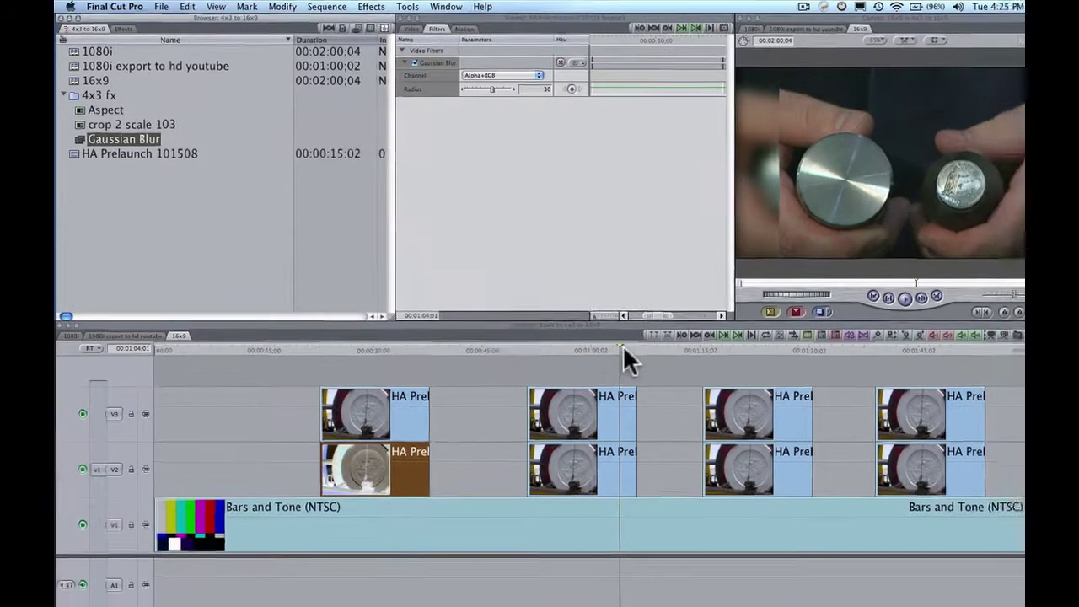
{"action": "left_click_drag", "start_coordinate": [623, 345], "coordinate": [593, 333]}
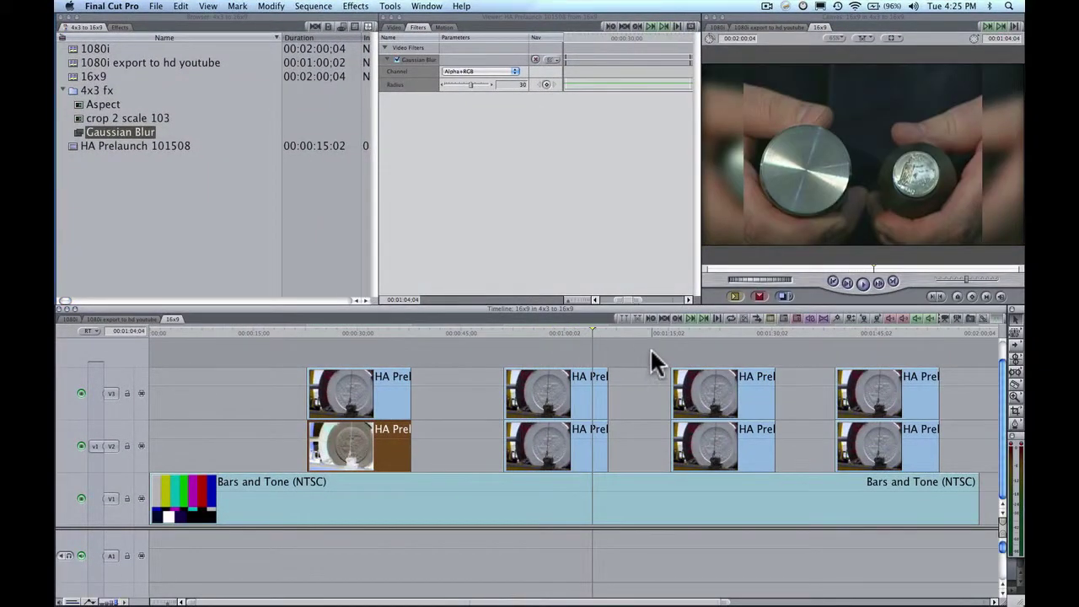
- Apply crop 2 scale 103 to the last two top clips together and check the result
{"action": "left_click_drag", "start_coordinate": [651, 354], "coordinate": [947, 410]}
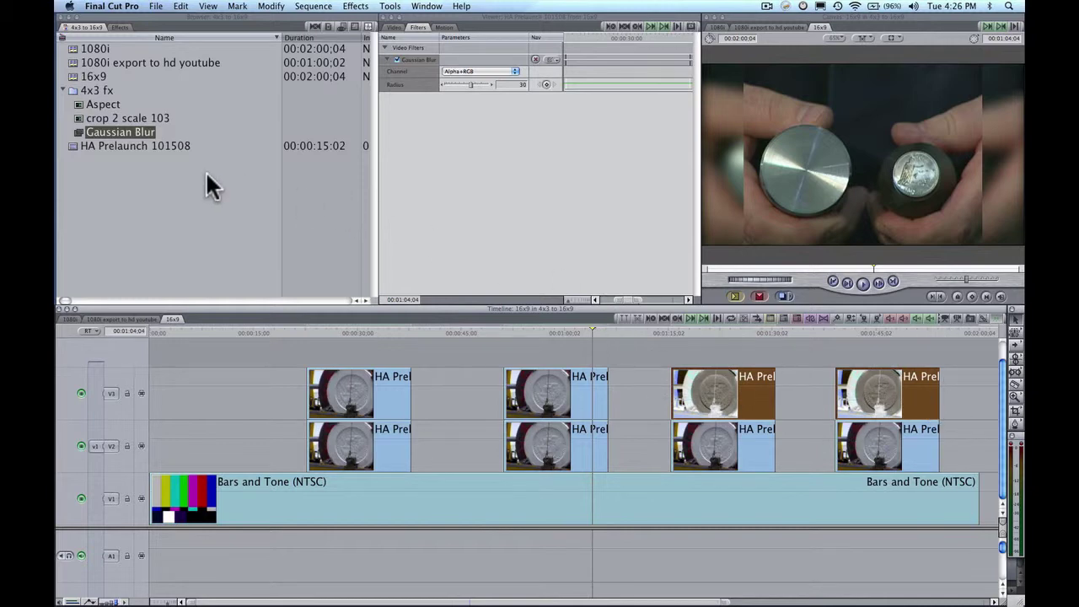
{"action": "left_click_drag", "start_coordinate": [75, 116], "coordinate": [718, 393]}
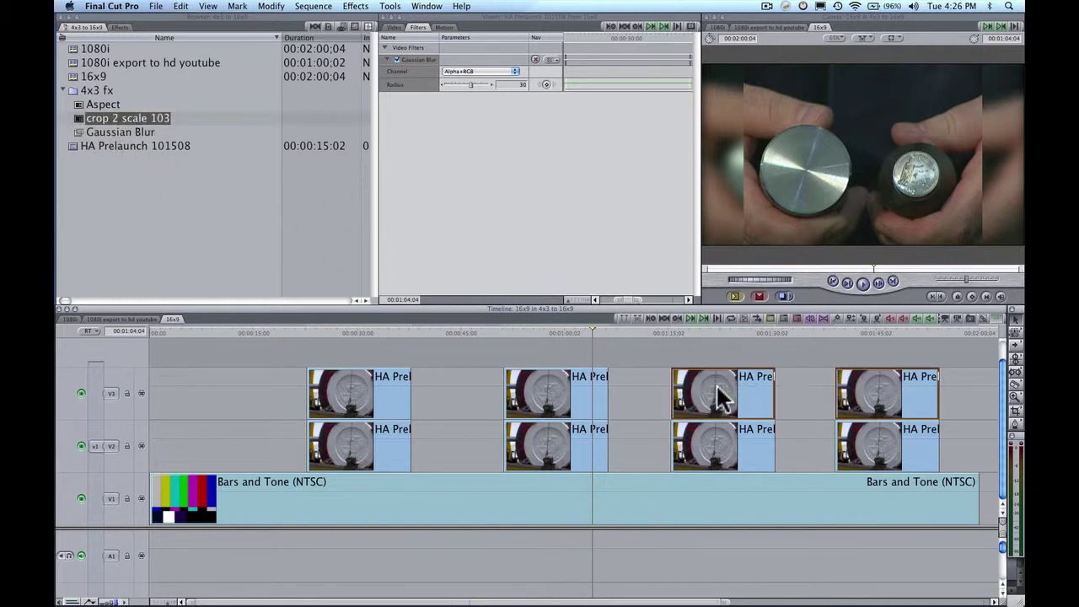
{"action": "left_click", "coordinate": [692, 332]}
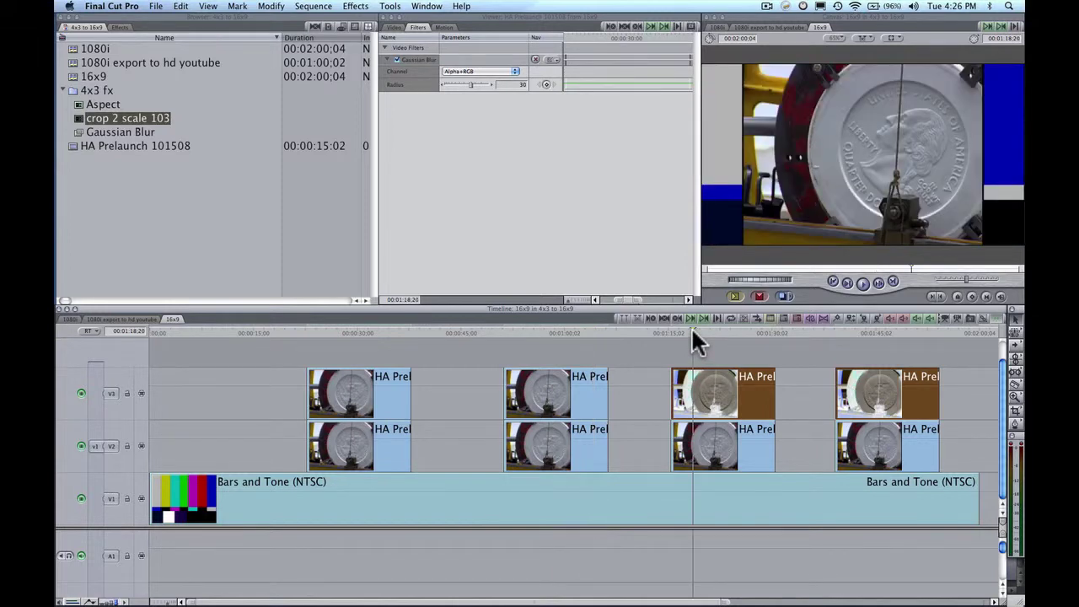
- Apply Aspect and Gaussian Blur to the last two lower clips and review the finished clips
{"action": "key", "text": "Up"}
{"action": "left_click_drag", "start_coordinate": [650, 437], "coordinate": [980, 465]}
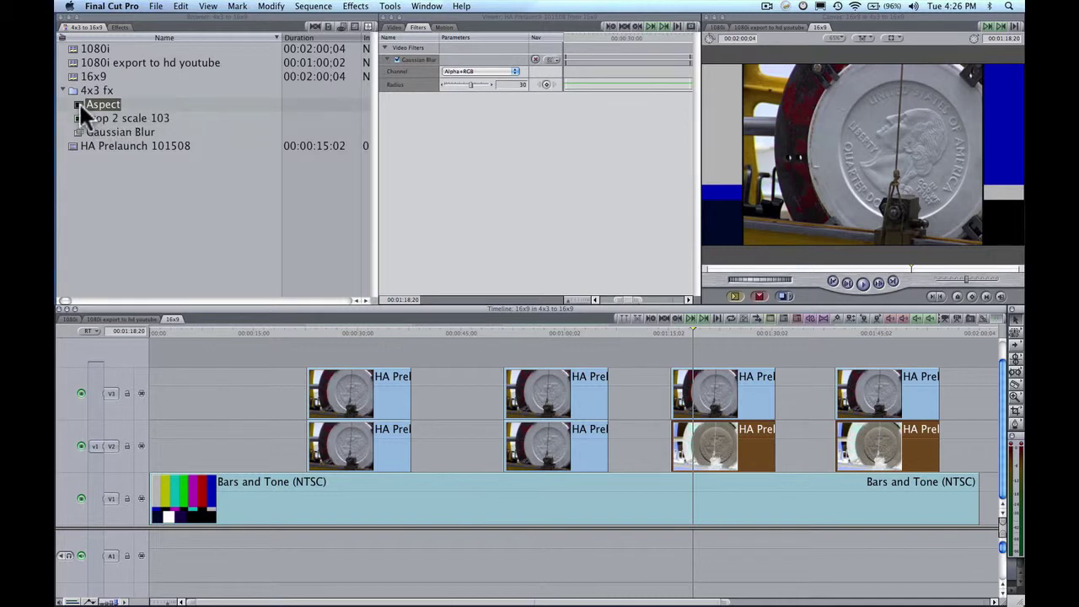
{"action": "left_click_drag", "start_coordinate": [80, 102], "coordinate": [681, 442]}
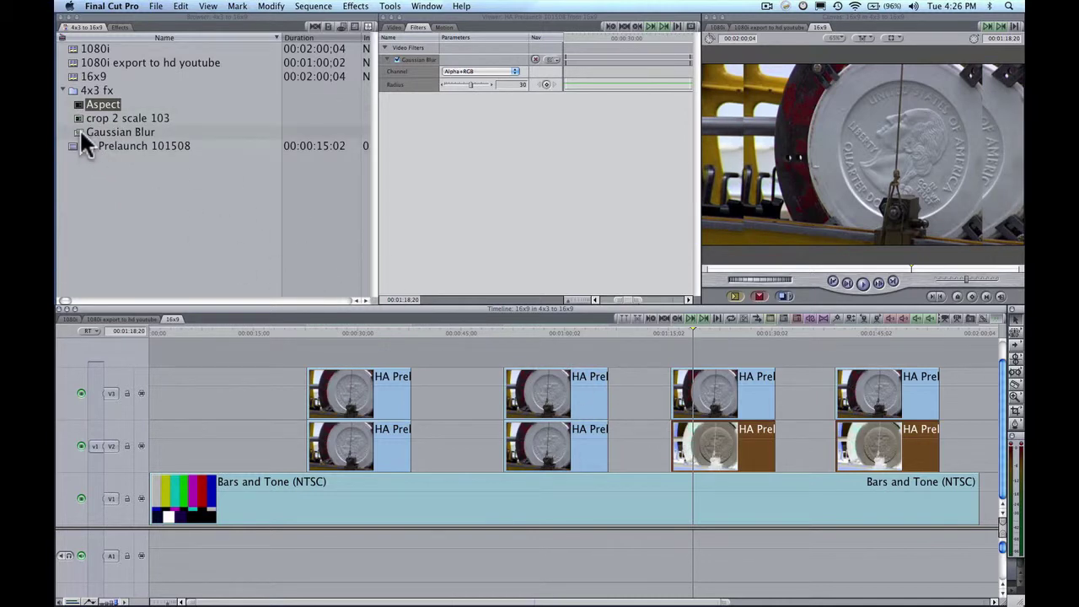
{"action": "left_click_drag", "start_coordinate": [81, 133], "coordinate": [715, 455]}
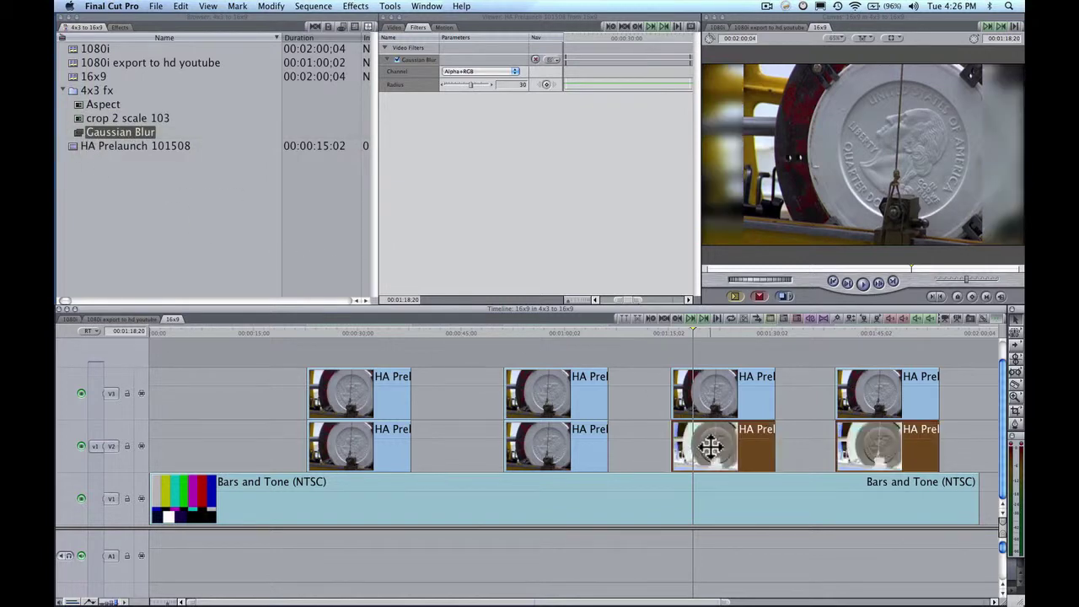
{"action": "left_click", "coordinate": [688, 330]}
{"action": "left_click_drag", "start_coordinate": [696, 334], "coordinate": [759, 331]}
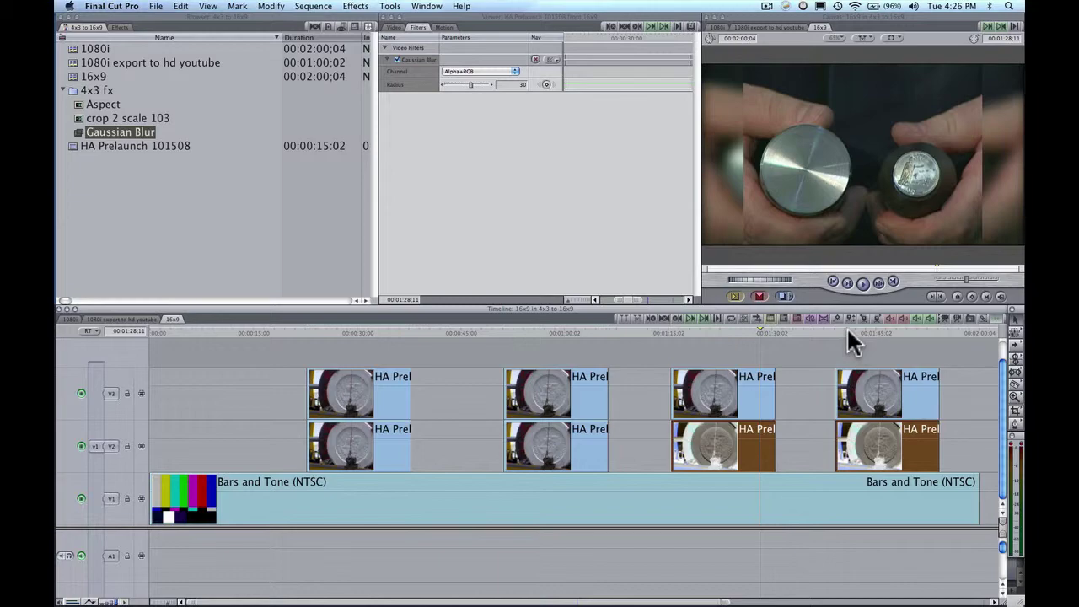